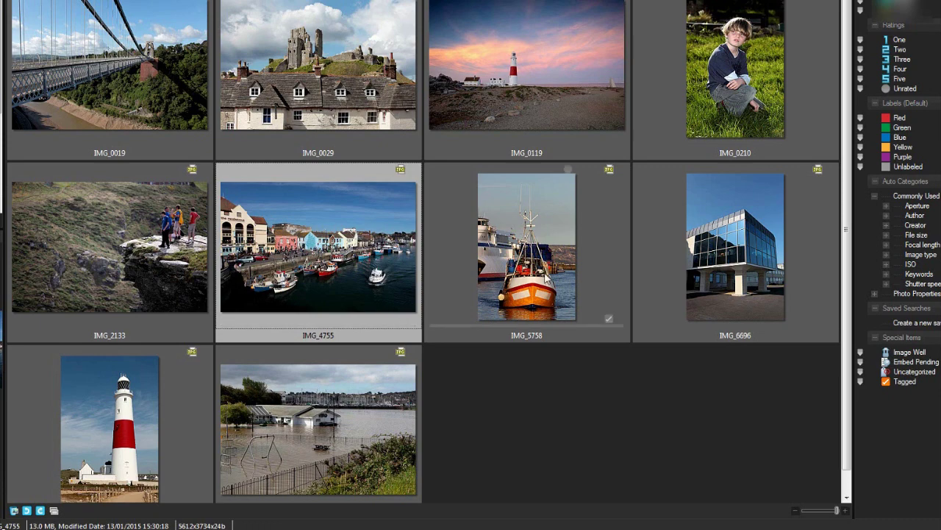
Step: View the orange fishing boat photo IMG_5758 at full size and return to the thumbnails
{"action": "double_click", "coordinate": [545, 278]}
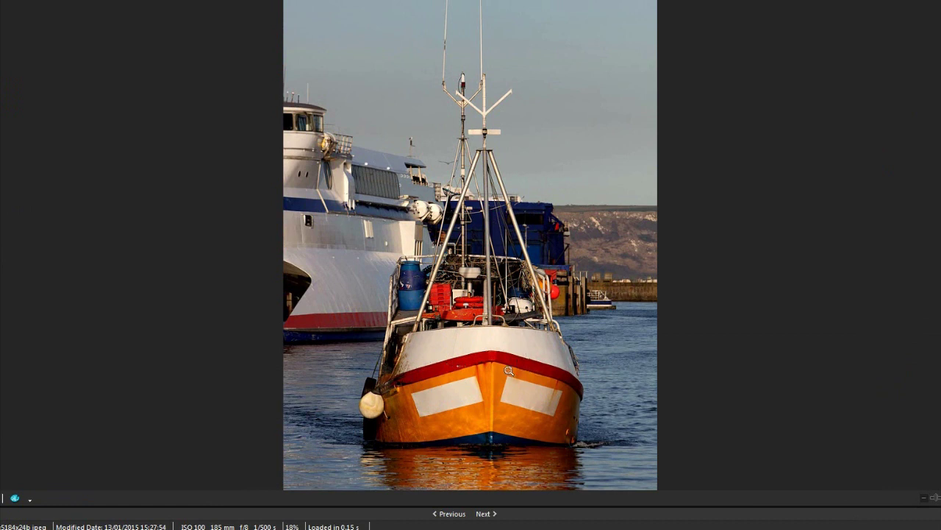
{"action": "double_click", "coordinate": [667, 239]}
{"action": "left_click", "coordinate": [618, 386]}
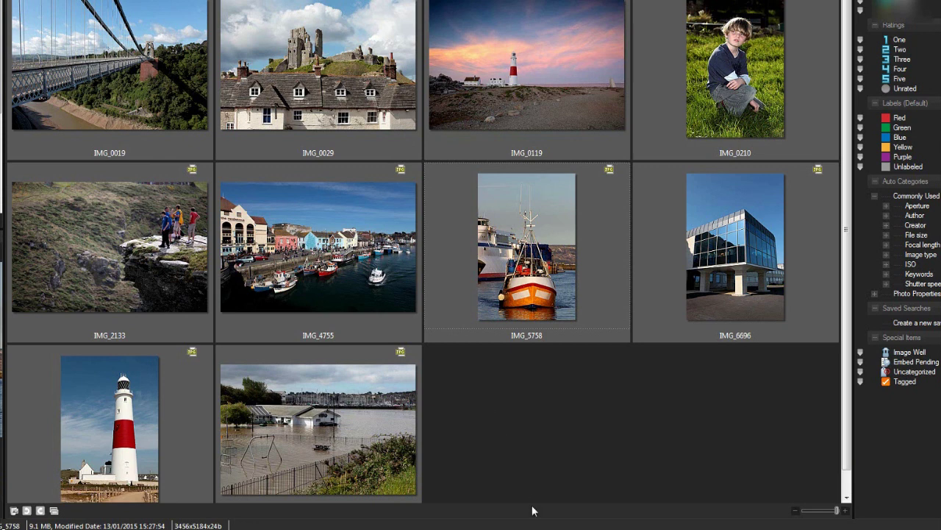
Step: Switch to the Shutterstock contributor site in the browser and add the prepared photos to the content upload
{"action": "mouse_move", "coordinate": [131, 528]}
{"action": "left_click", "coordinate": [389, 526]}
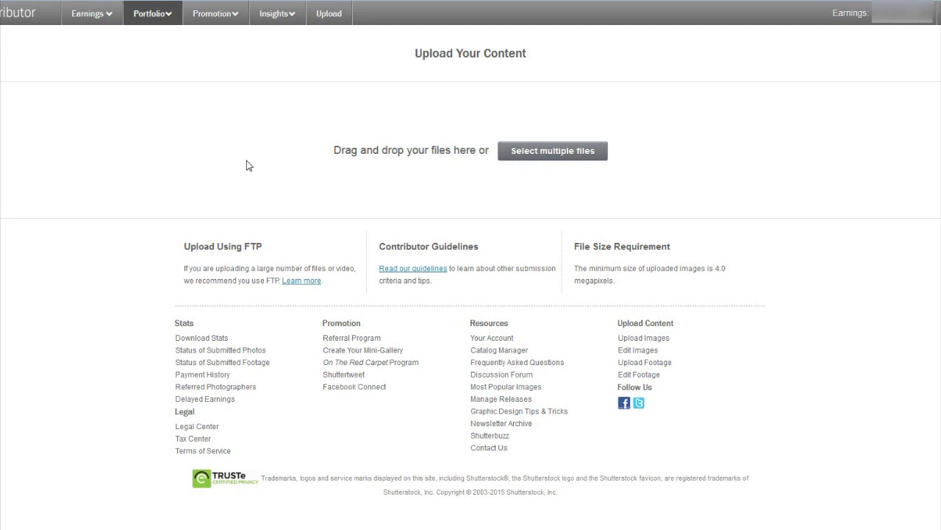
{"action": "left_click", "coordinate": [152, 14]}
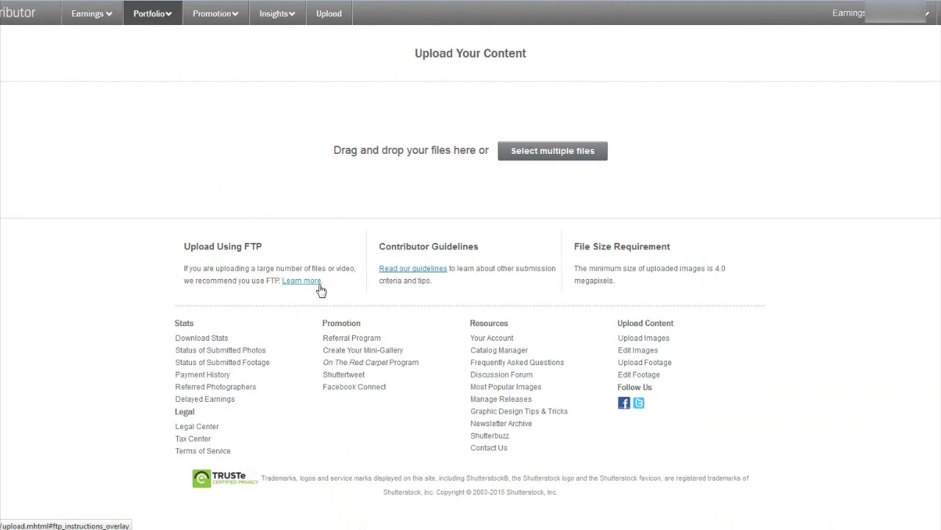
{"action": "left_click", "coordinate": [525, 163]}
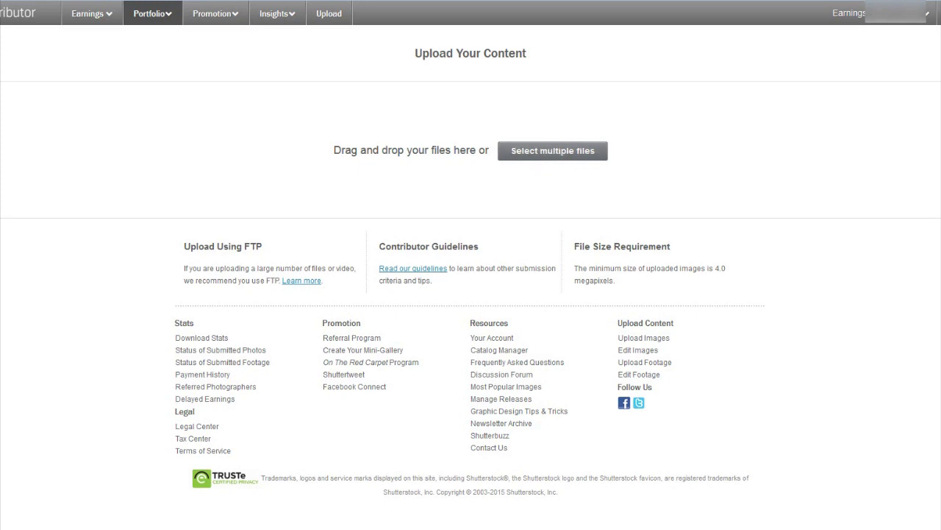
{"action": "left_click_drag", "start_coordinate": [940, 199], "coordinate": [395, 172]}
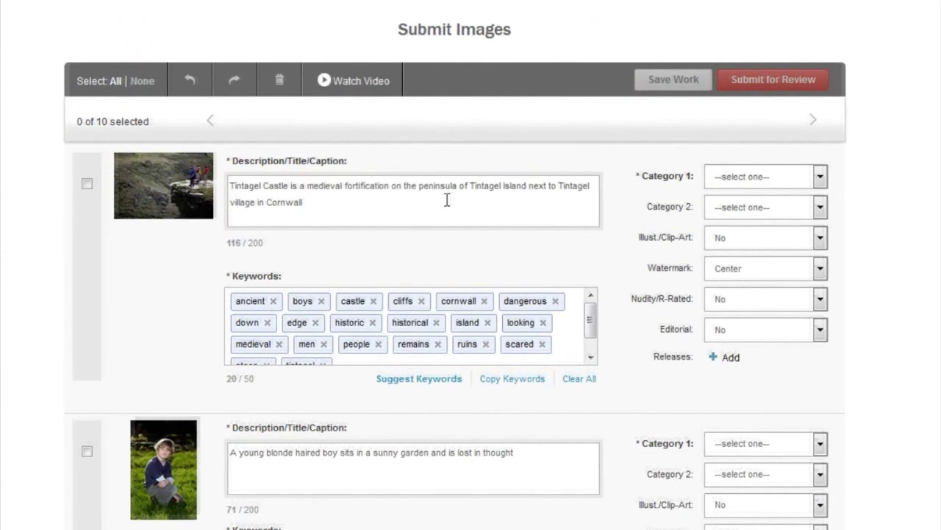
Step: Review the descriptions and keywords of the uploaded images on the Submit Images page, from the Tintagel Castle photo downward
{"action": "left_click", "coordinate": [447, 200]}
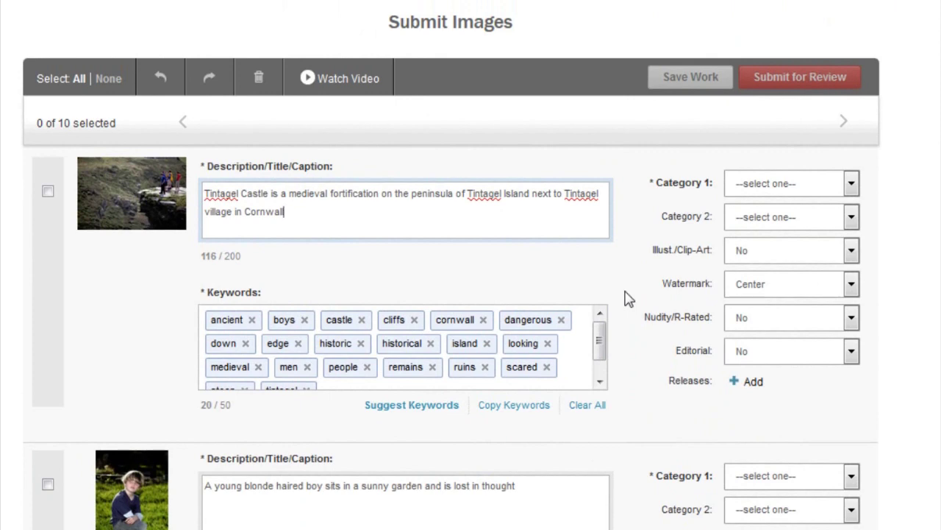
{"action": "scroll", "coordinate": [629, 298], "scroll_direction": "down", "scroll_amount": 3}
{"action": "scroll", "coordinate": [629, 298], "scroll_direction": "down", "scroll_amount": 10}
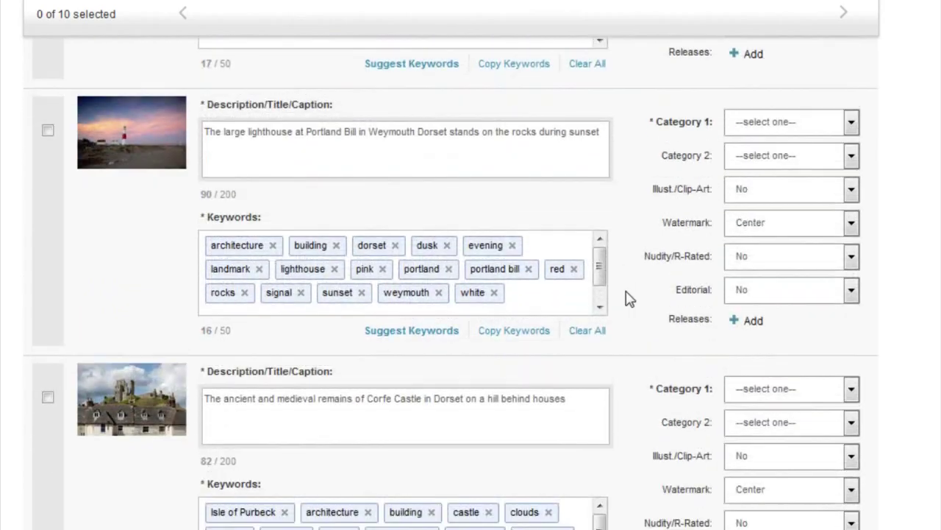
{"action": "scroll", "coordinate": [630, 299], "scroll_direction": "down", "scroll_amount": 20}
{"action": "scroll", "coordinate": [636, 301], "scroll_direction": "down", "scroll_amount": 3}
{"action": "scroll", "coordinate": [636, 302], "scroll_direction": "up", "scroll_amount": 20}
{"action": "scroll", "coordinate": [637, 301], "scroll_direction": "up", "scroll_amount": 8}
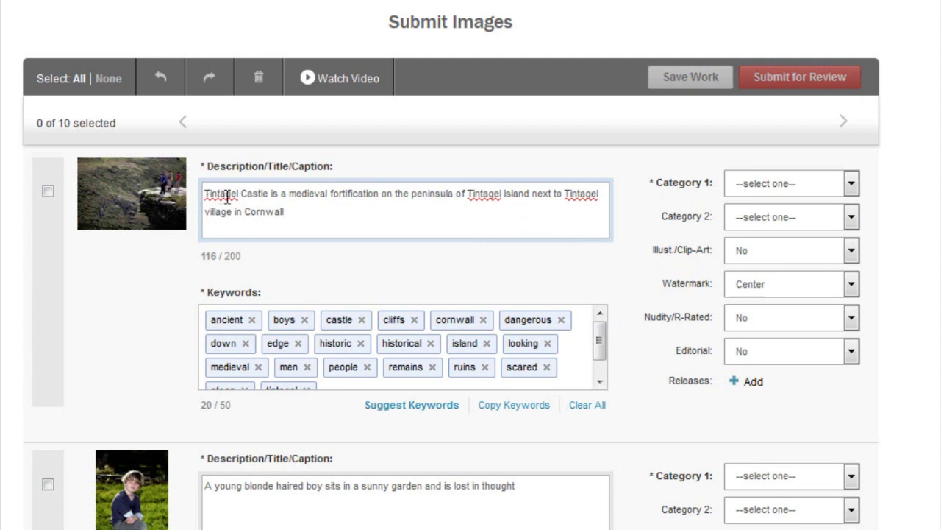
Step: Set the Tintagel Castle photo's Category 1 to People and Category 2 to Parks/Outdoor
{"action": "left_click", "coordinate": [851, 184]}
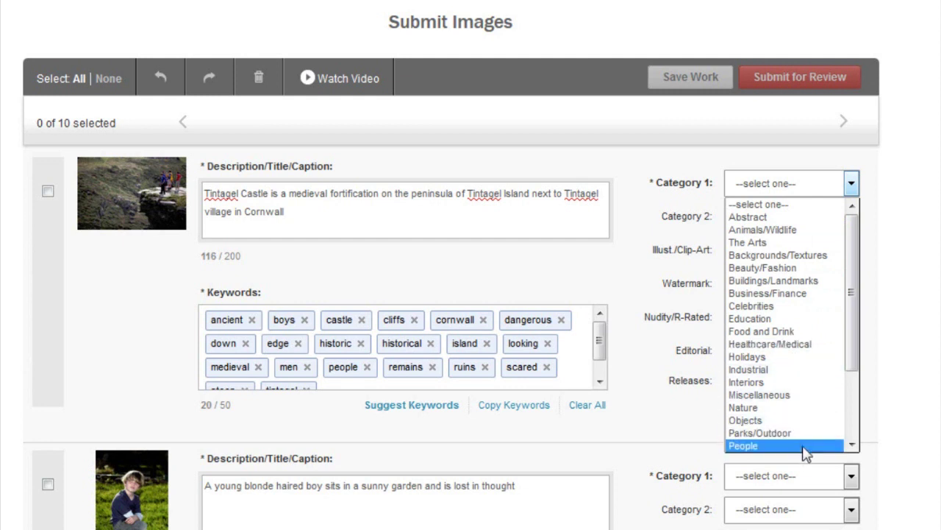
{"action": "scroll", "coordinate": [797, 435], "scroll_direction": "down", "scroll_amount": 3}
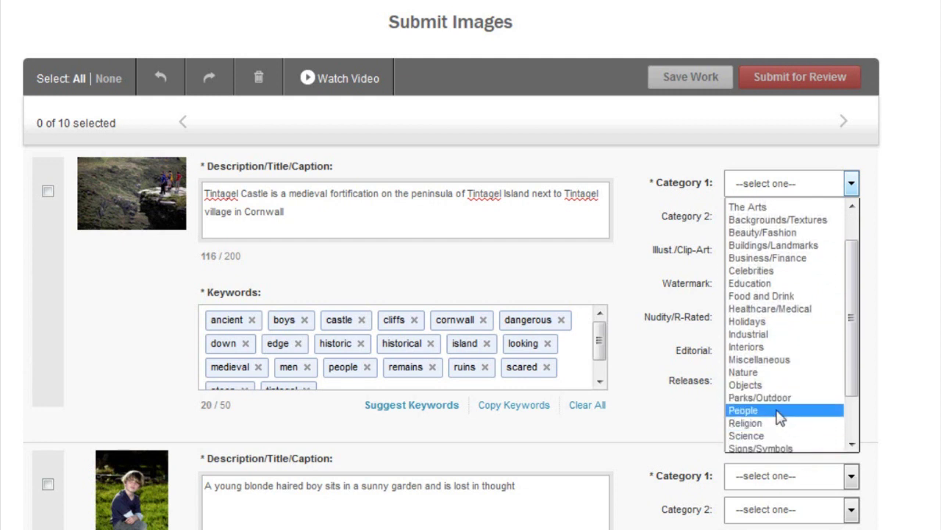
{"action": "left_click", "coordinate": [779, 417]}
{"action": "left_click", "coordinate": [851, 219]}
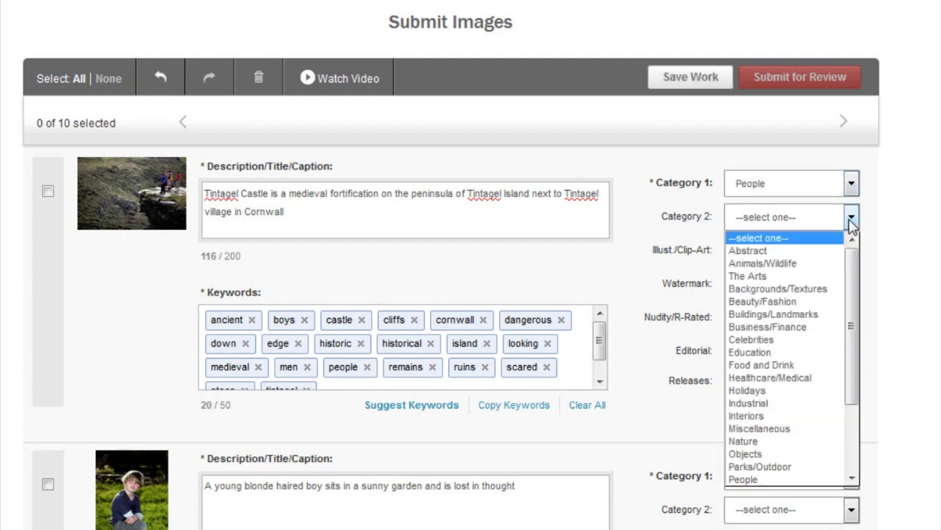
{"action": "scroll", "coordinate": [832, 315], "scroll_direction": "down", "scroll_amount": 1}
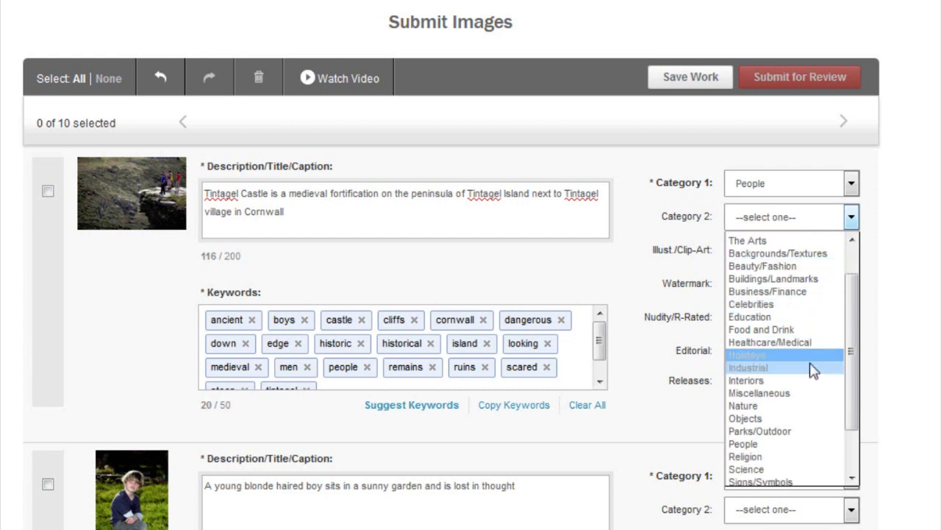
{"action": "scroll", "coordinate": [813, 372], "scroll_direction": "down", "scroll_amount": 2}
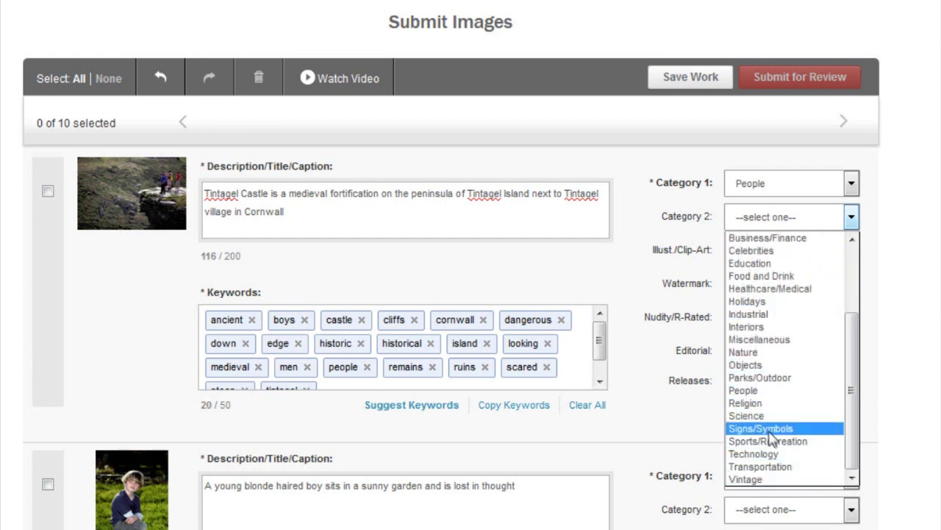
{"action": "left_click", "coordinate": [753, 378]}
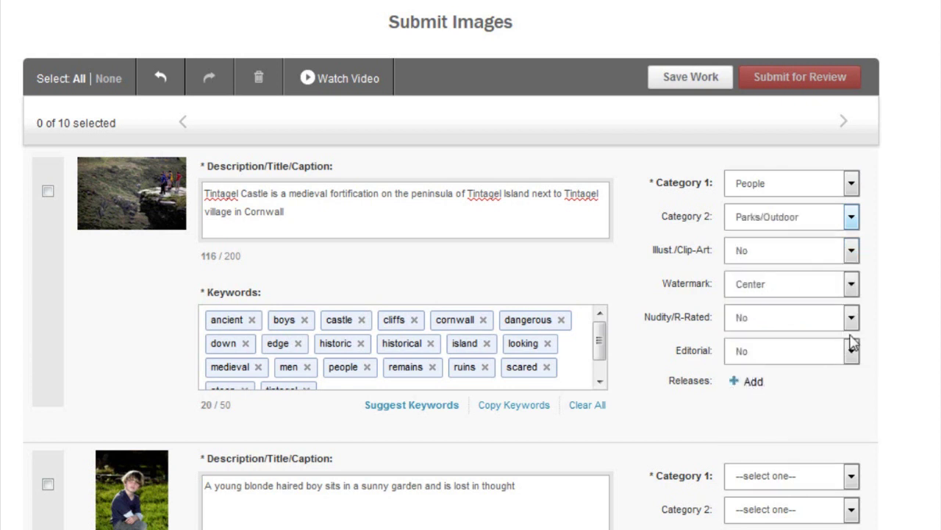
Step: Set the Tintagel Castle photo's watermark to Down 75px and mark the image as editorial with Yes
{"action": "left_click", "coordinate": [851, 252]}
{"action": "left_click", "coordinate": [851, 254]}
{"action": "left_click", "coordinate": [824, 289]}
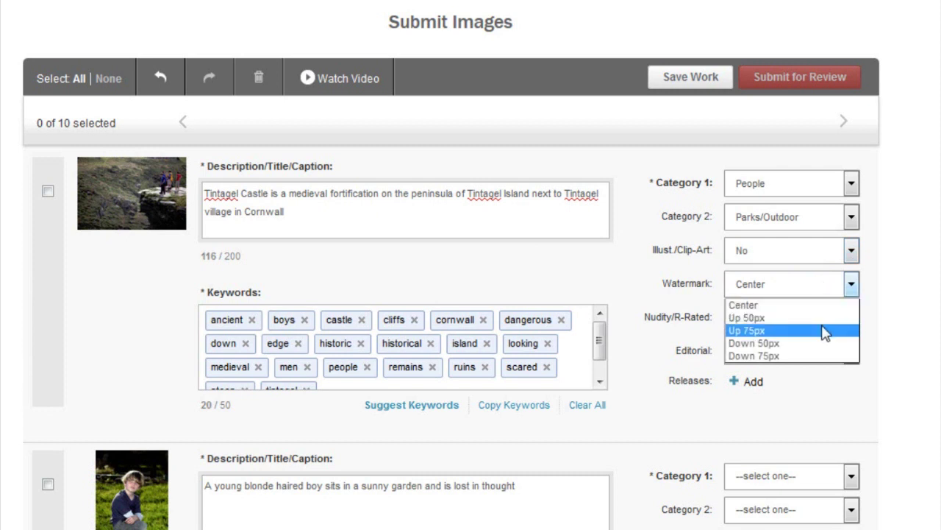
{"action": "left_click", "coordinate": [822, 356]}
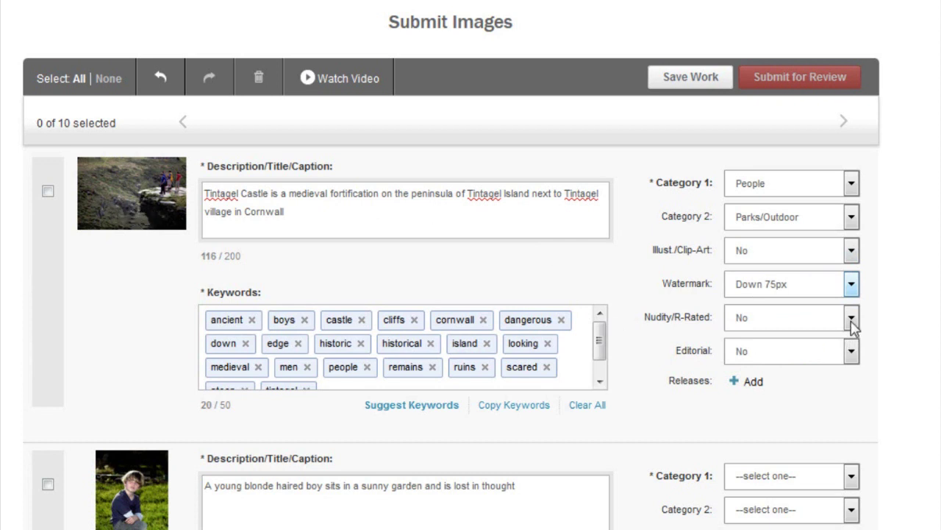
{"action": "left_click", "coordinate": [852, 353]}
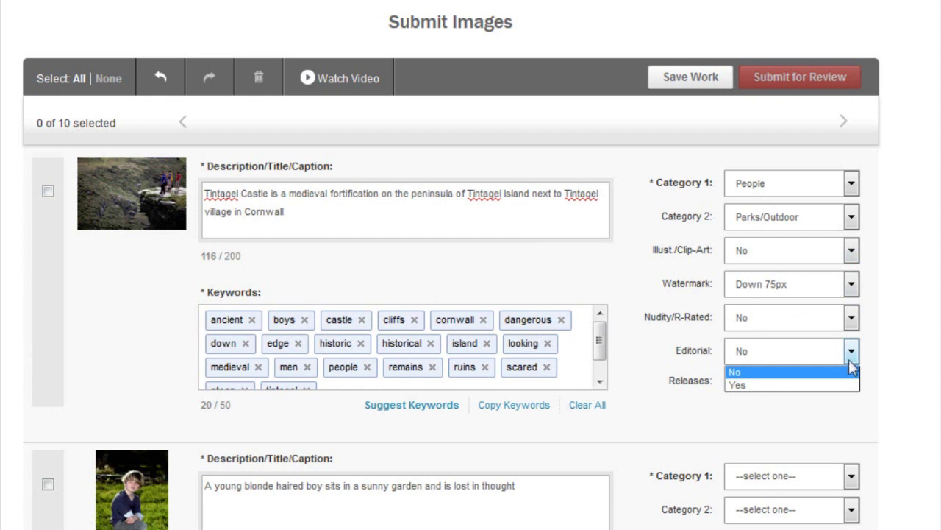
{"action": "left_click", "coordinate": [841, 386]}
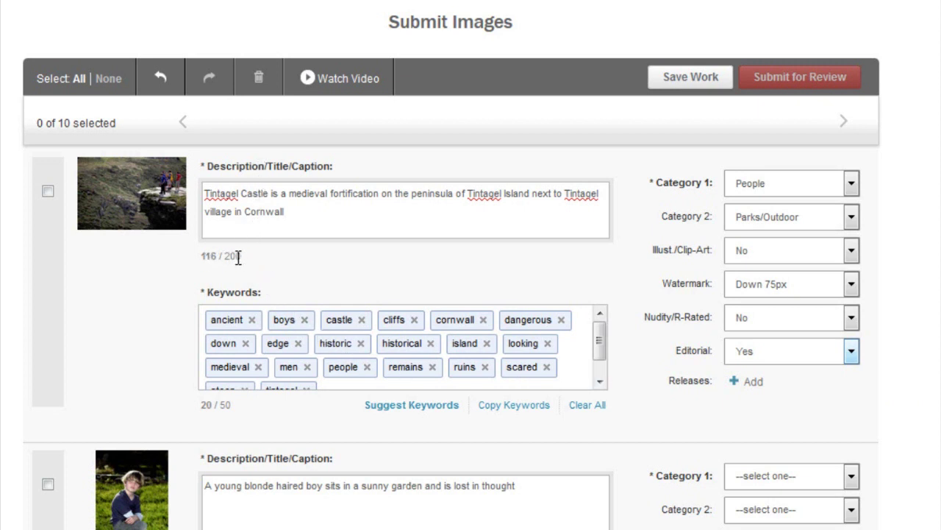
{"action": "left_click", "coordinate": [297, 213]}
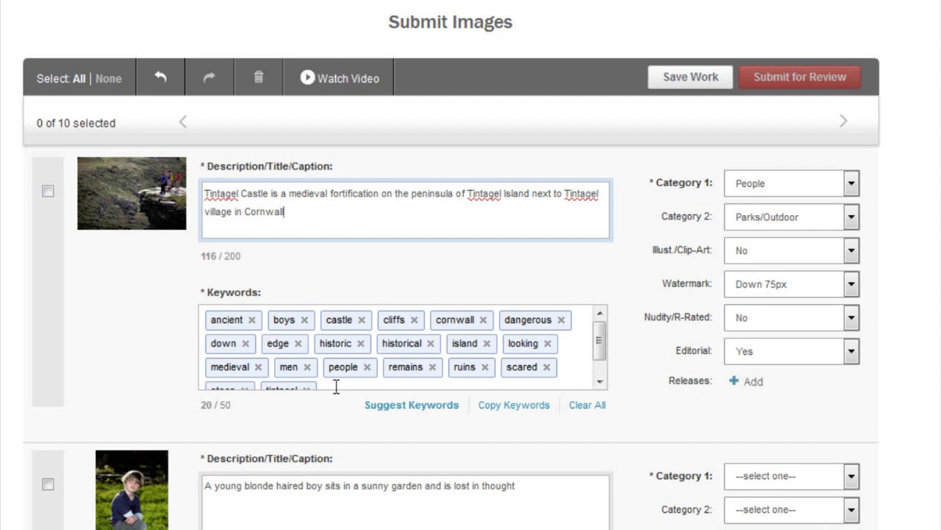
Step: Set Category 1 to People and Category 2 to Parks/Outdoor for the photo of the boy in the sunny garden
{"action": "scroll", "coordinate": [451, 272], "scroll_direction": "down", "scroll_amount": 3}
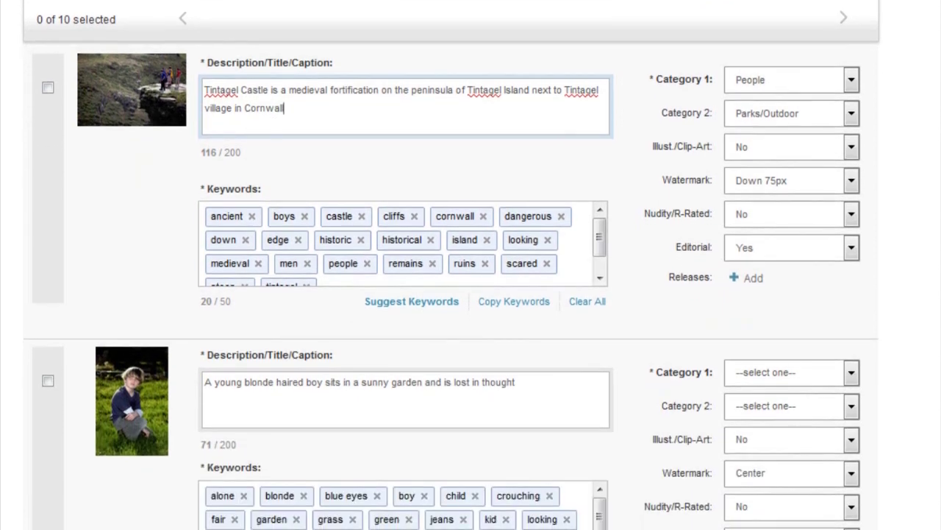
{"action": "left_click", "coordinate": [850, 372]}
{"action": "scroll", "coordinate": [809, 412], "scroll_direction": "down", "scroll_amount": 5}
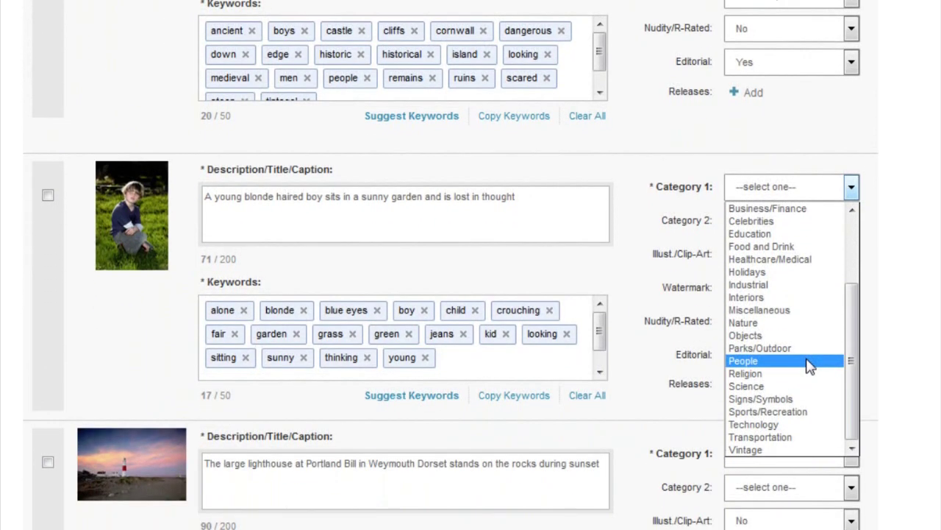
{"action": "left_click", "coordinate": [809, 360]}
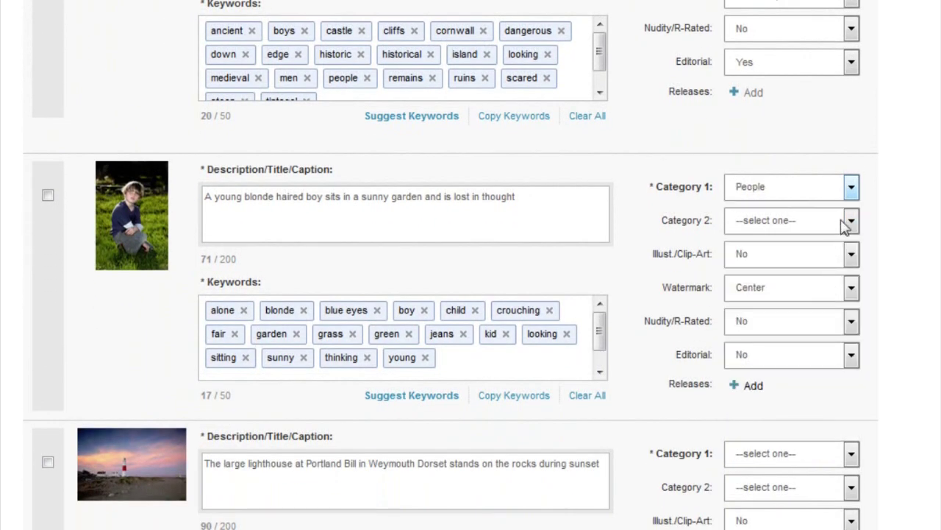
{"action": "left_click", "coordinate": [846, 224]}
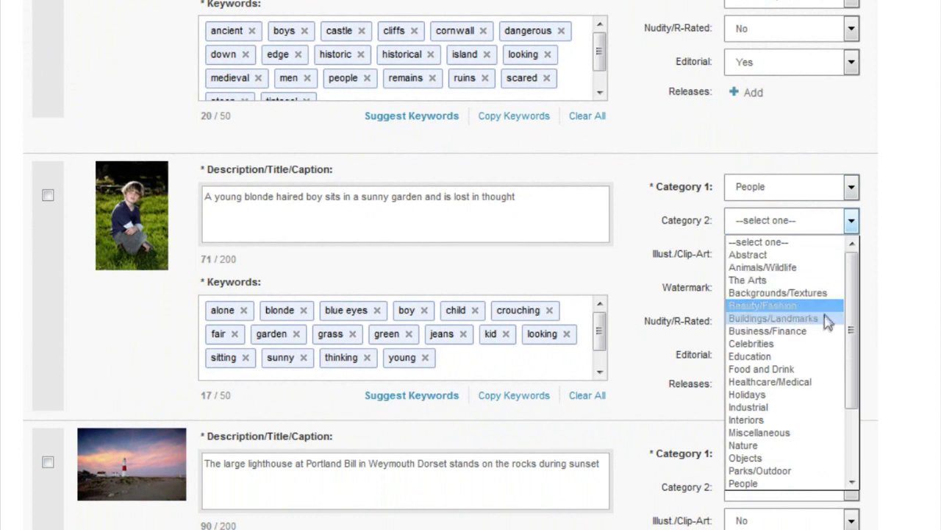
{"action": "scroll", "coordinate": [814, 358], "scroll_direction": "down", "scroll_amount": 2}
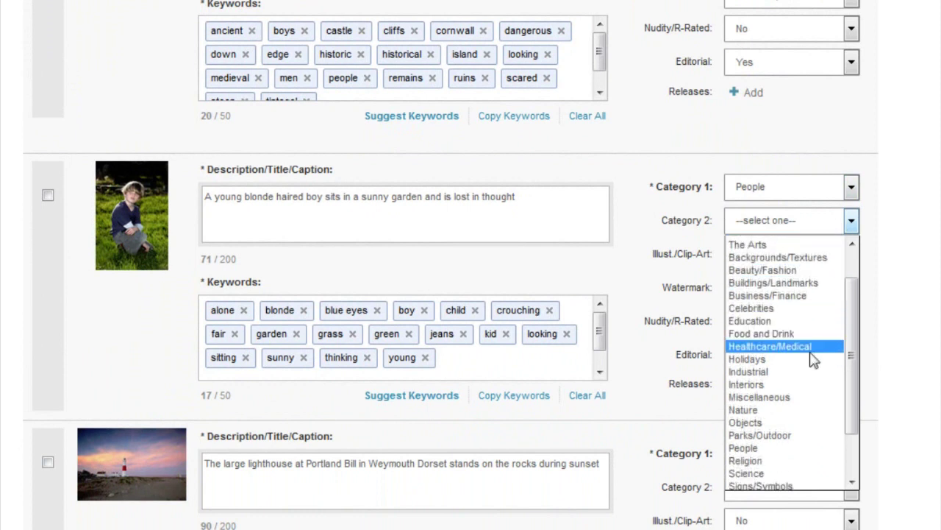
{"action": "scroll", "coordinate": [814, 359], "scroll_direction": "down", "scroll_amount": 1}
{"action": "scroll", "coordinate": [815, 361], "scroll_direction": "down", "scroll_amount": 1}
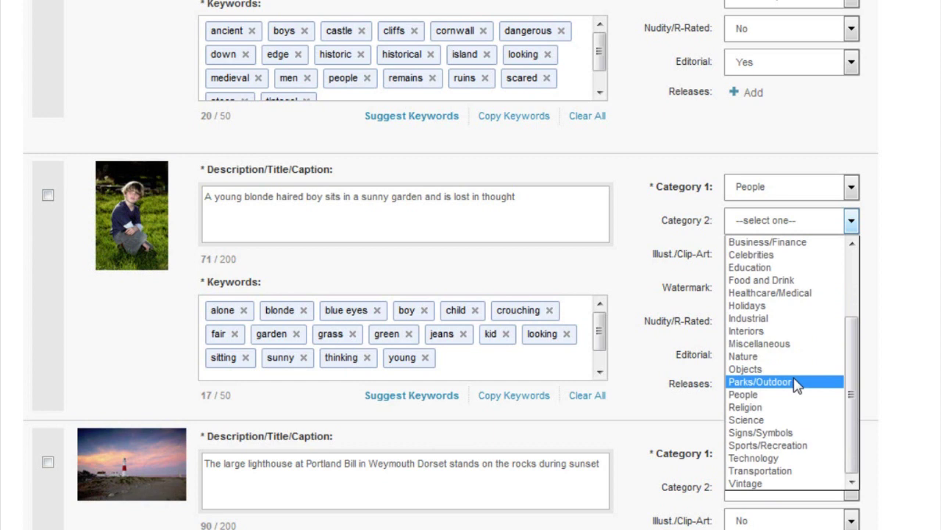
{"action": "left_click", "coordinate": [796, 382]}
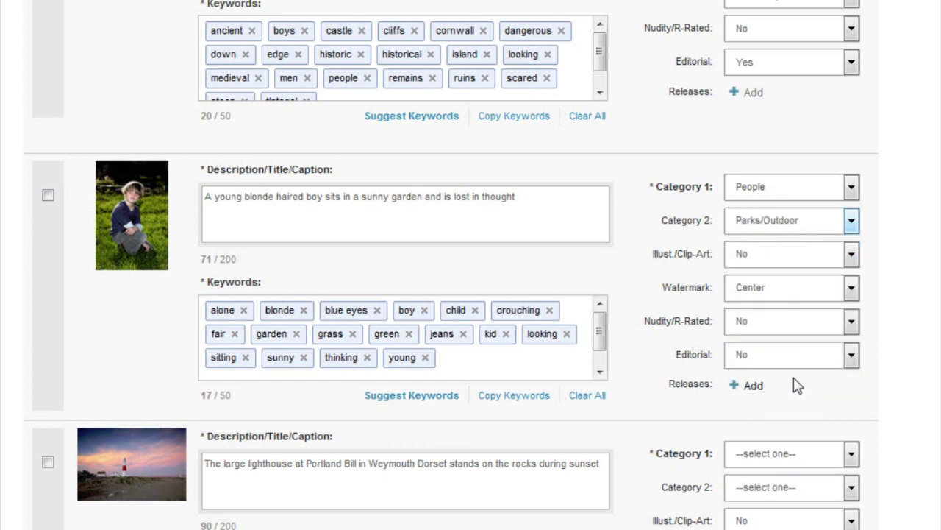
Step: Keep the boy photo's watermark at Center and attach the boy's individual model release from the saved releases
{"action": "left_click", "coordinate": [837, 298]}
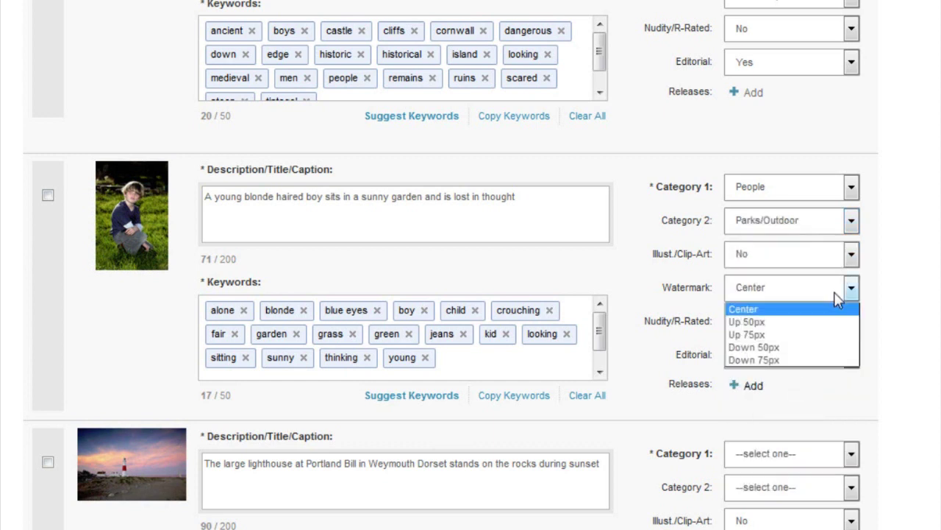
{"action": "left_click", "coordinate": [835, 296]}
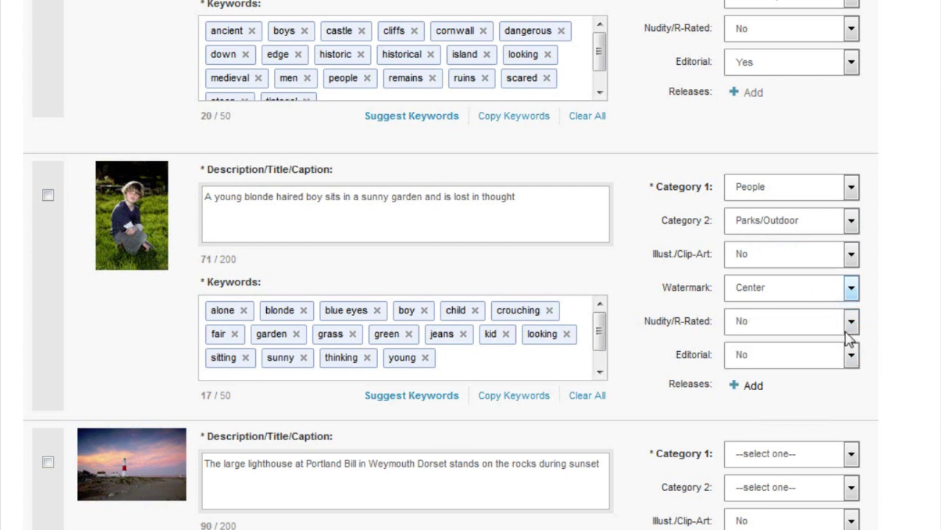
{"action": "left_click", "coordinate": [747, 385]}
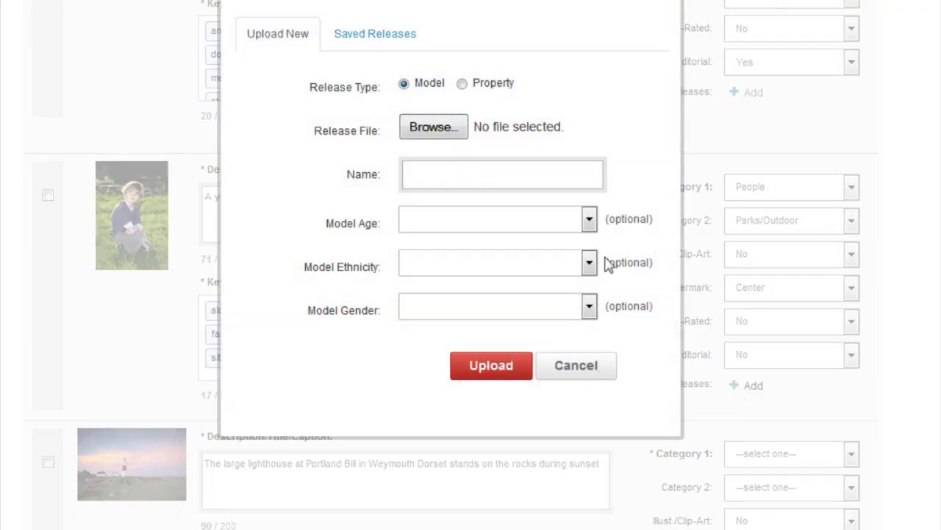
{"action": "left_click", "coordinate": [405, 44]}
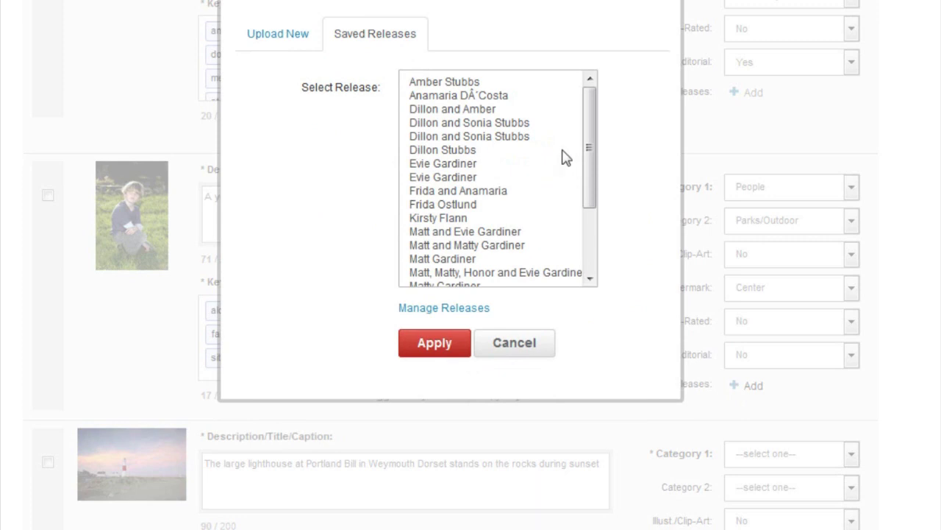
{"action": "left_click", "coordinate": [462, 150]}
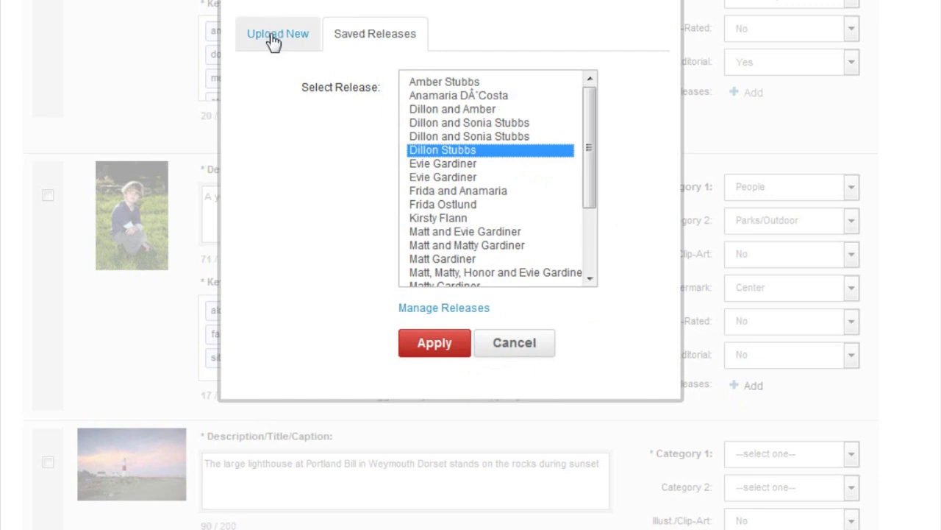
{"action": "left_click", "coordinate": [454, 343]}
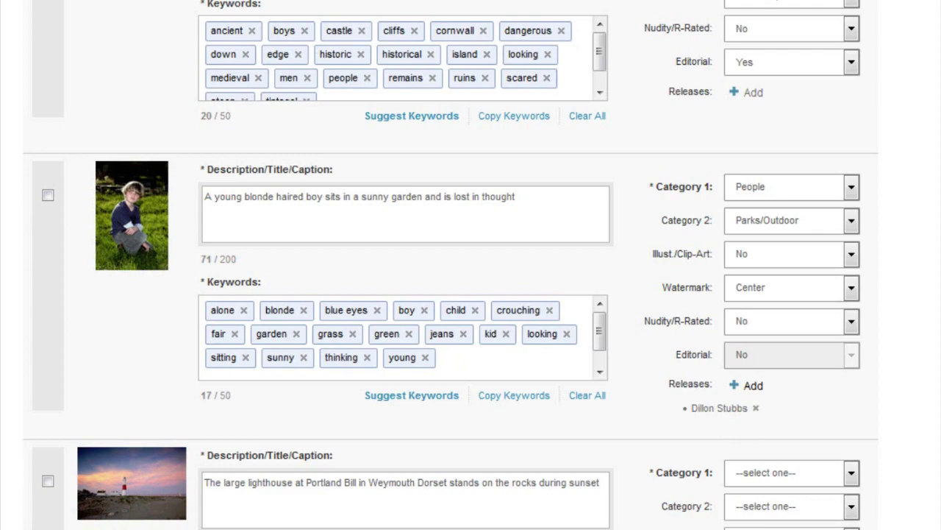
Step: Set the Portland Bill sunset lighthouse photo's Category 1 to Buildings/Landmarks and Category 2 to Parks/Outdoor, and choose its watermark position
{"action": "scroll", "coordinate": [782, 418], "scroll_direction": "down", "scroll_amount": 2}
{"action": "scroll", "coordinate": [868, 308], "scroll_direction": "down", "scroll_amount": 3}
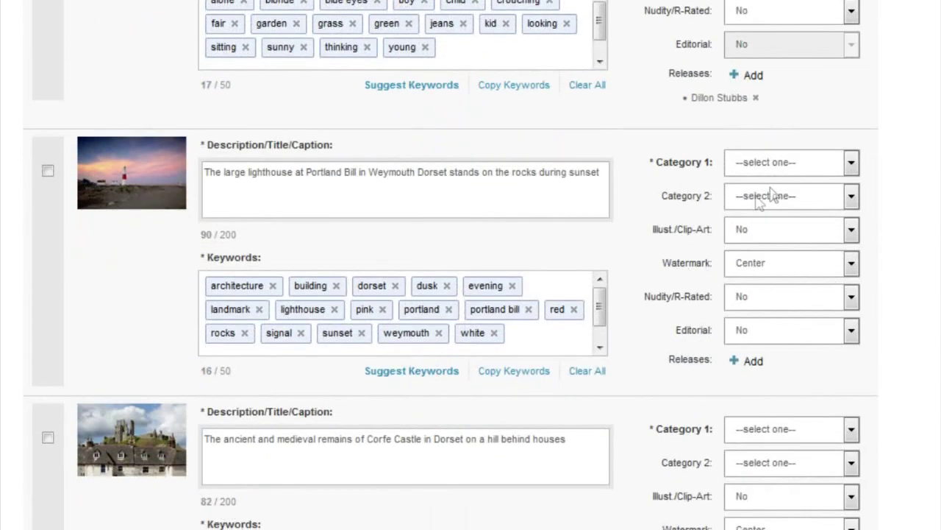
{"action": "left_click", "coordinate": [799, 169]}
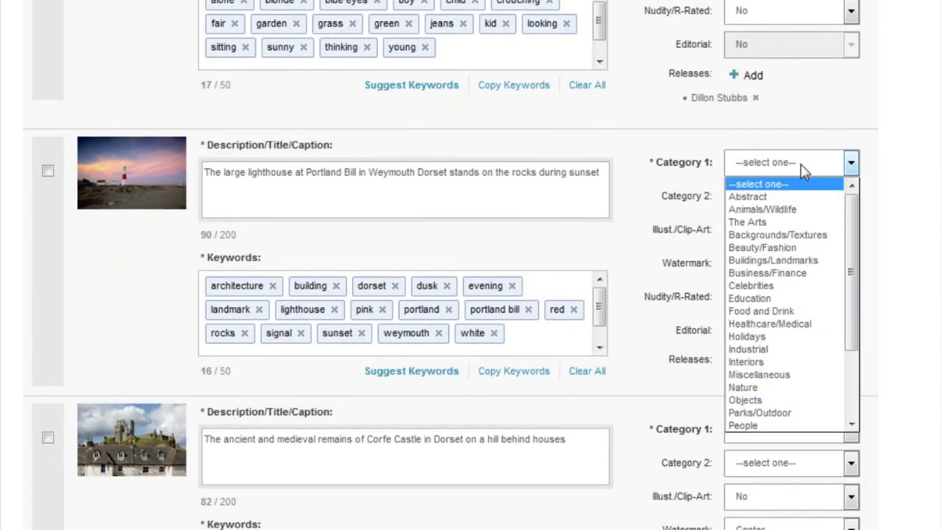
{"action": "left_click", "coordinate": [799, 262]}
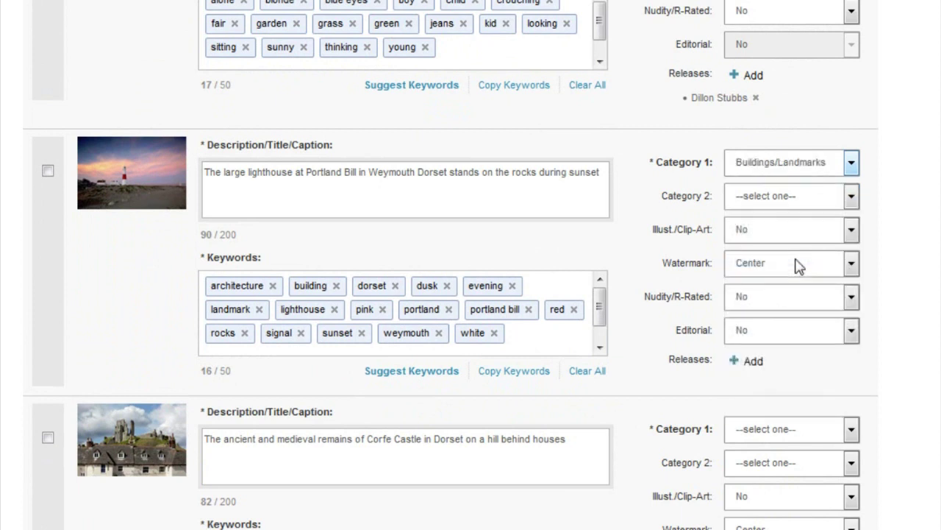
{"action": "left_click", "coordinate": [852, 199]}
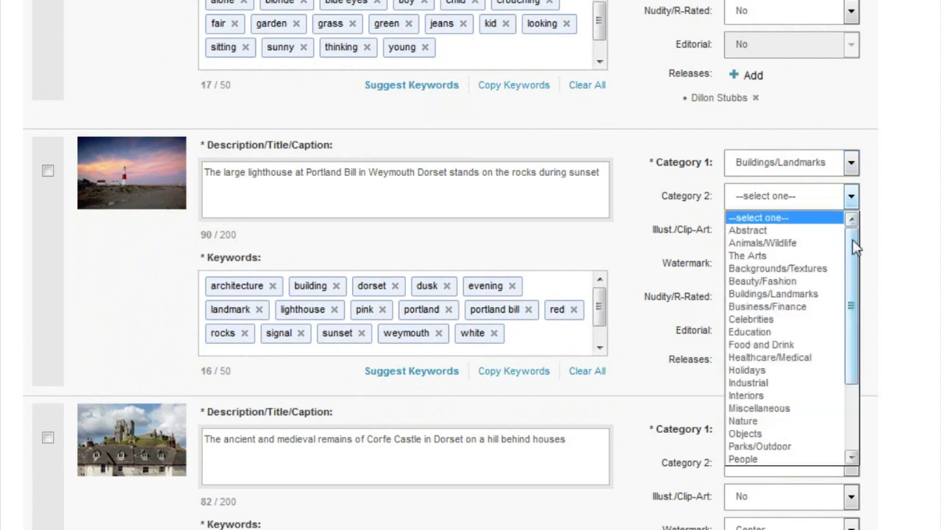
{"action": "scroll", "coordinate": [787, 331], "scroll_direction": "down", "scroll_amount": 2}
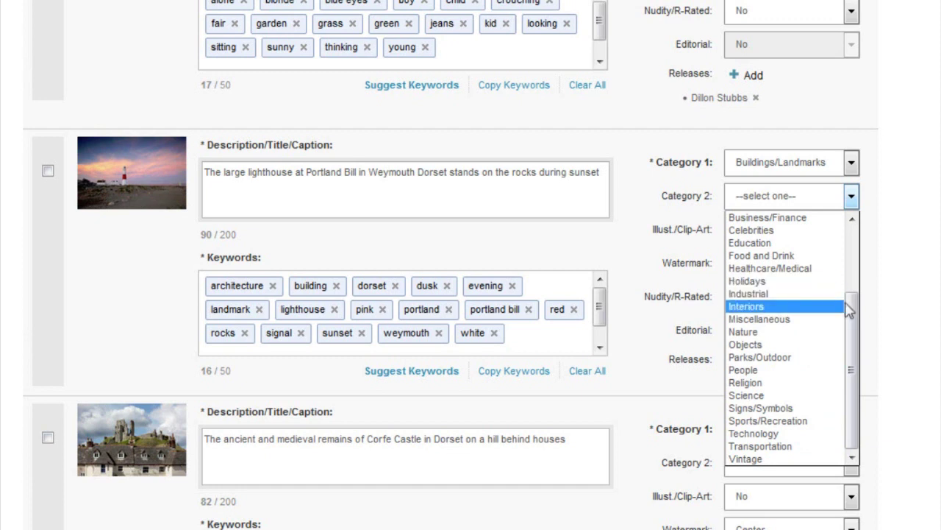
{"action": "mouse_move", "coordinate": [853, 316]}
{"action": "left_mouse_down"}
{"action": "mouse_move", "coordinate": [866, 247]}
{"action": "mouse_move", "coordinate": [865, 329]}
{"action": "left_mouse_up"}
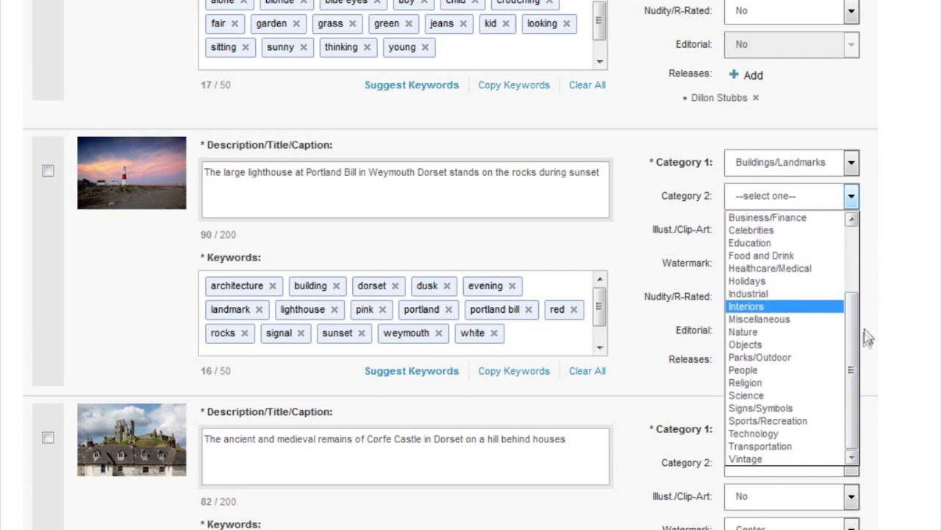
{"action": "left_click", "coordinate": [780, 364]}
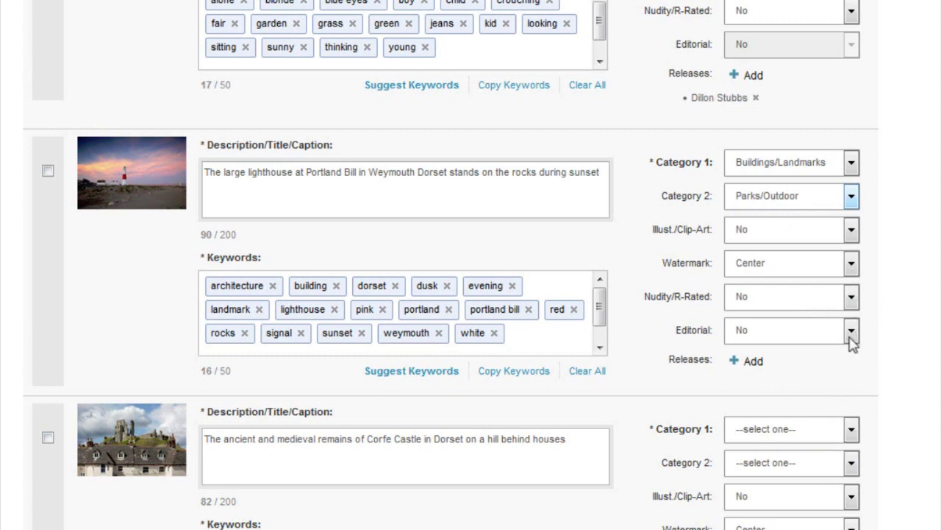
{"action": "left_click", "coordinate": [774, 273]}
{"action": "left_click", "coordinate": [787, 333]}
Step: Set the Corfe Castle photo's Category 1 to Buildings/Landmarks, Category 2 to Parks/Outdoor and watermark to Down 50px
{"action": "scroll", "coordinate": [905, 336], "scroll_direction": "down", "scroll_amount": 2}
{"action": "scroll", "coordinate": [905, 335], "scroll_direction": "down", "scroll_amount": 5}
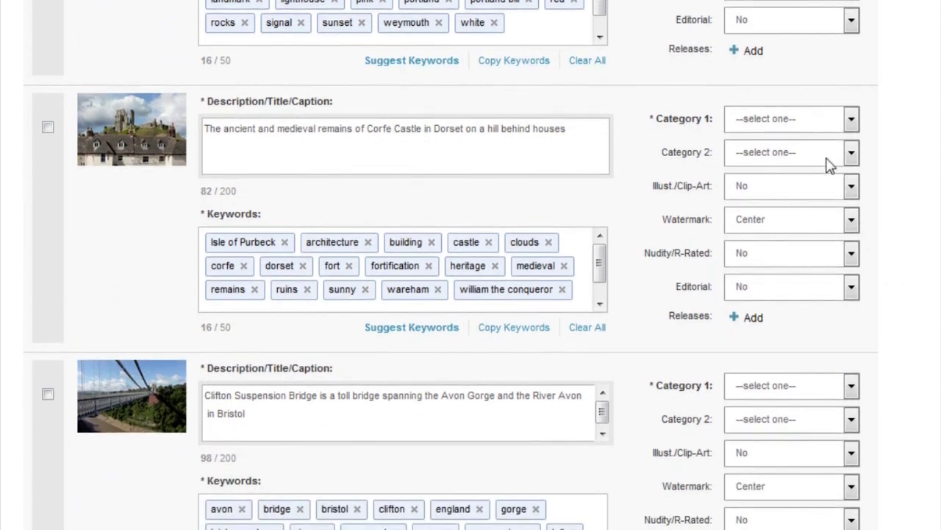
{"action": "left_click", "coordinate": [843, 125]}
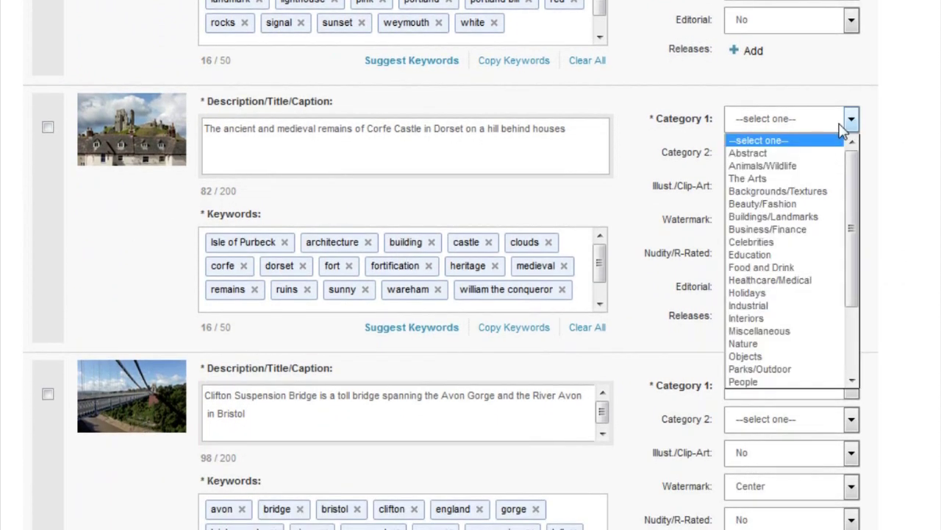
{"action": "left_click", "coordinate": [818, 218]}
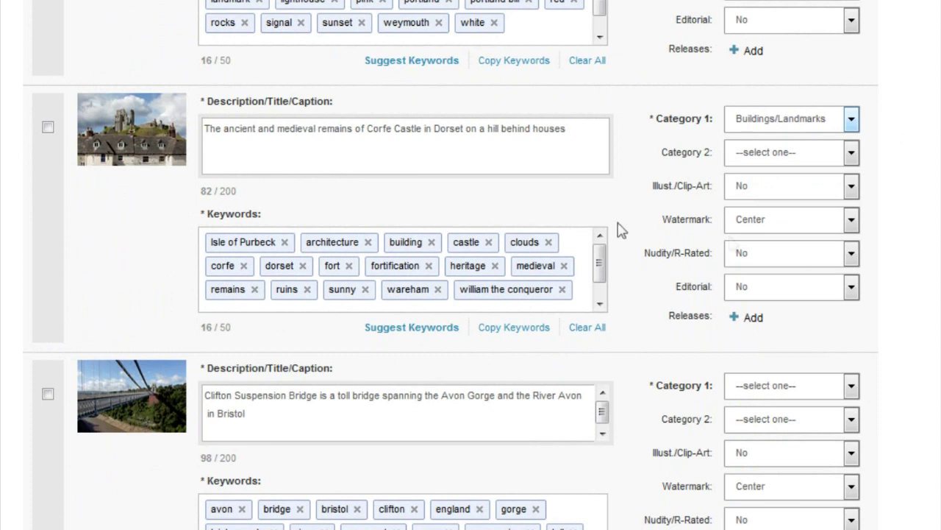
{"action": "left_click", "coordinate": [851, 152]}
{"action": "scroll", "coordinate": [816, 309], "scroll_direction": "down", "scroll_amount": 3}
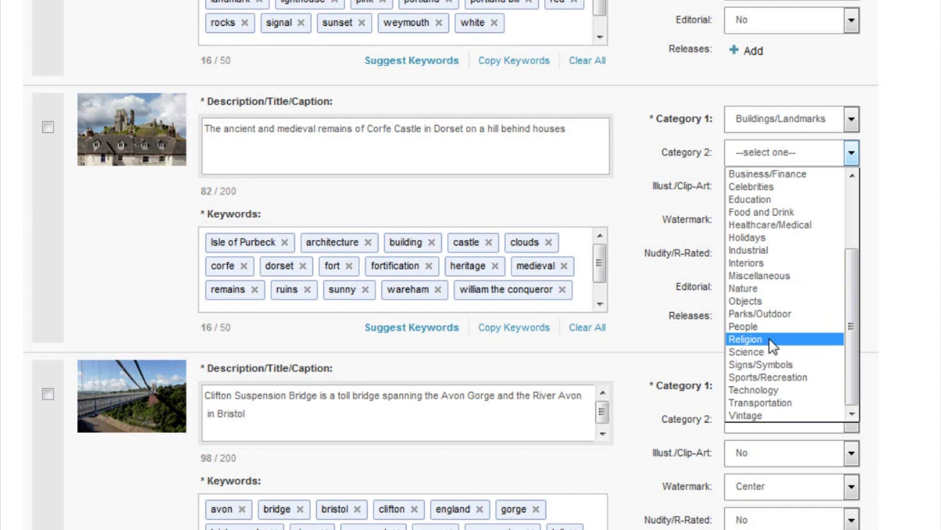
{"action": "scroll", "coordinate": [771, 346], "scroll_direction": "up", "scroll_amount": 1}
{"action": "scroll", "coordinate": [770, 346], "scroll_direction": "up", "scroll_amount": 2}
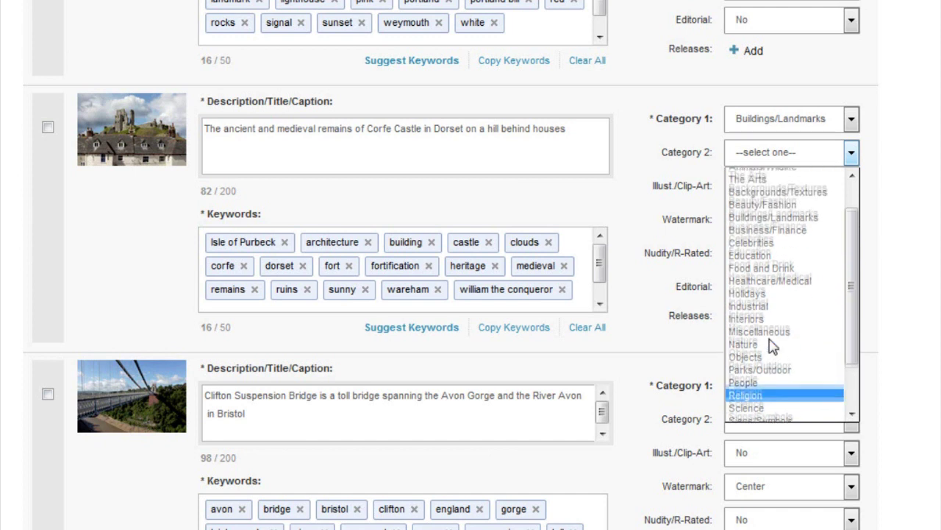
{"action": "scroll", "coordinate": [771, 345], "scroll_direction": "up", "scroll_amount": 1}
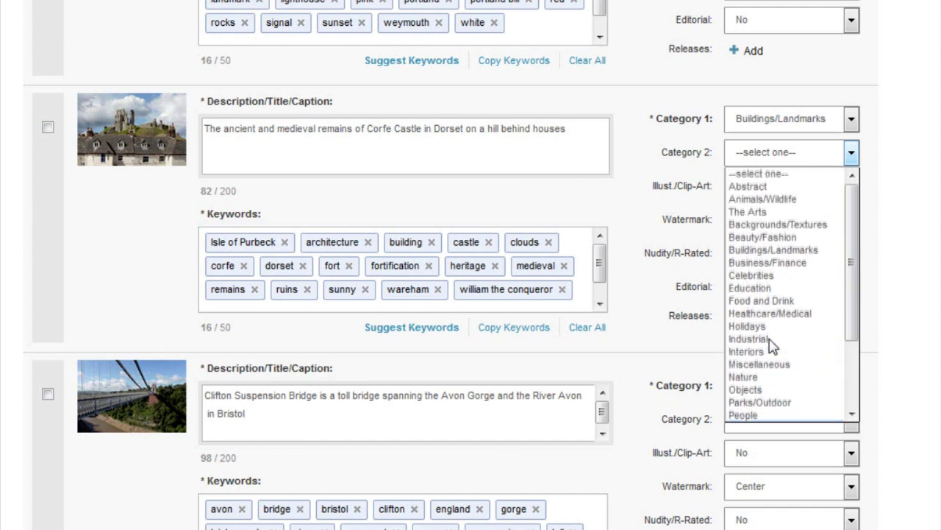
{"action": "scroll", "coordinate": [771, 342], "scroll_direction": "down", "scroll_amount": 2}
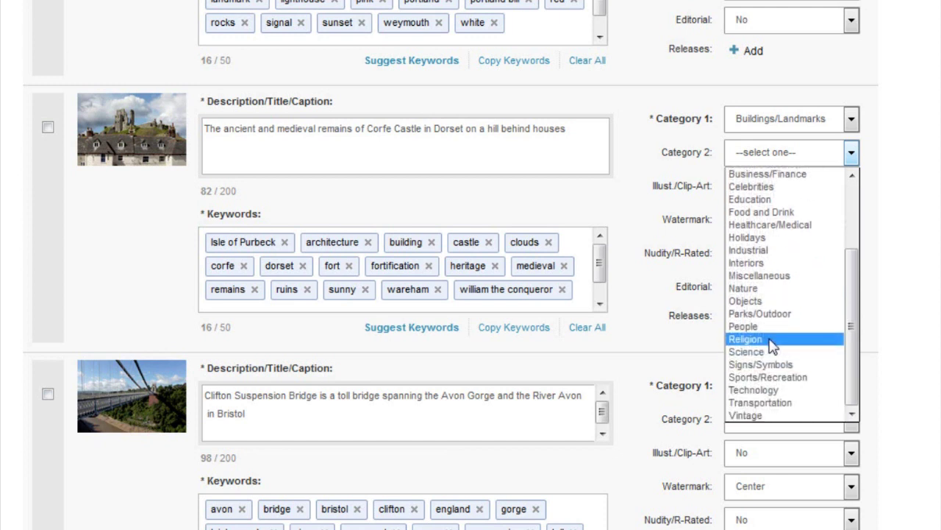
{"action": "left_click", "coordinate": [777, 323]}
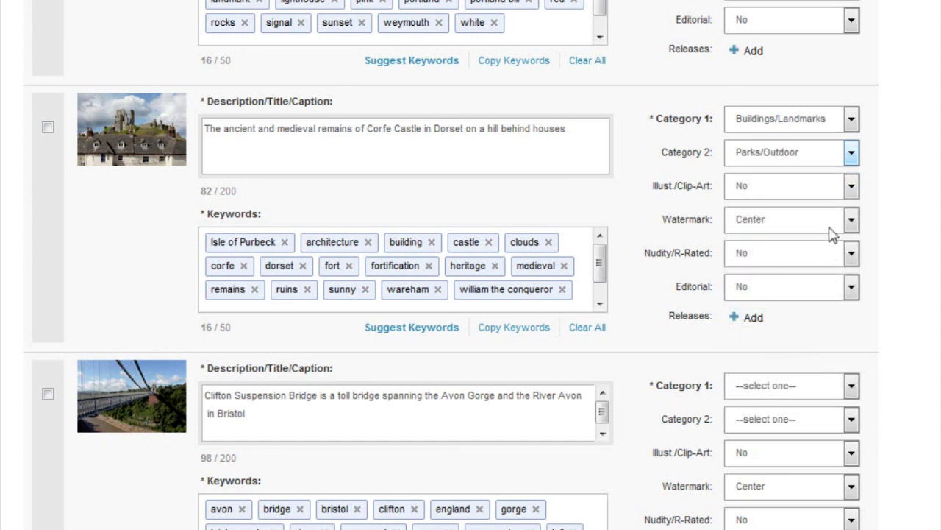
{"action": "left_click", "coordinate": [815, 230]}
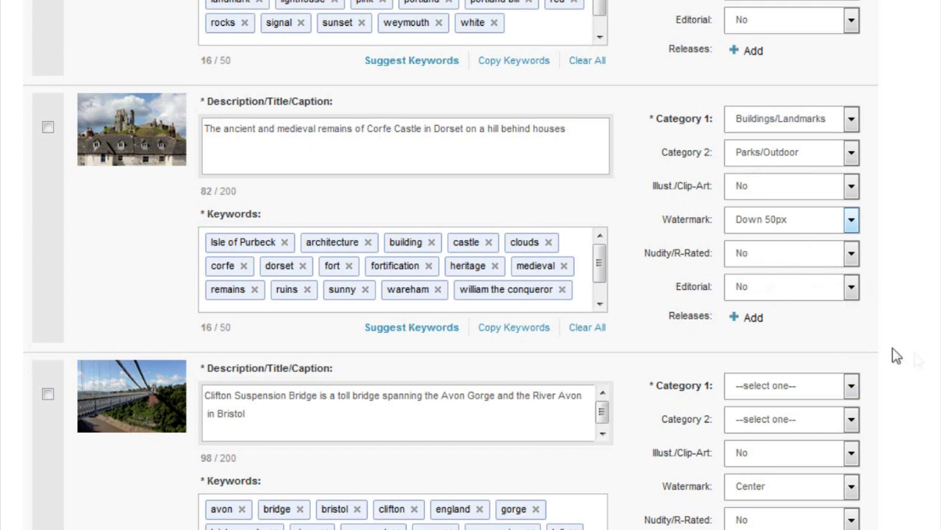
Step: Set Category 1 to Buildings/Landmarks and Category 2 to Parks/Outdoor for the Clifton Suspension Bridge photo
{"action": "scroll", "coordinate": [928, 353], "scroll_direction": "down", "scroll_amount": 3}
{"action": "scroll", "coordinate": [931, 353], "scroll_direction": "down", "scroll_amount": 2}
{"action": "left_click", "coordinate": [829, 181]}
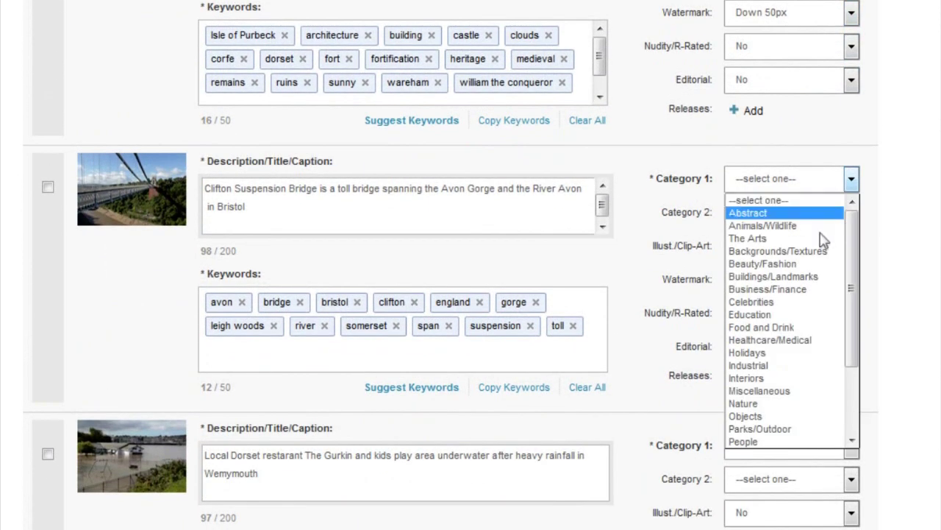
{"action": "left_click", "coordinate": [817, 278]}
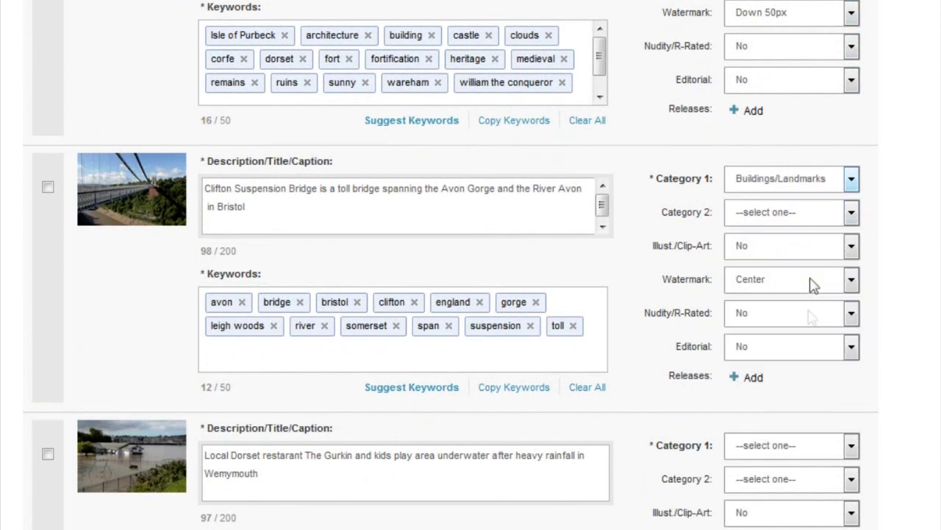
{"action": "left_click", "coordinate": [818, 218]}
{"action": "scroll", "coordinate": [824, 327], "scroll_direction": "down", "scroll_amount": 2}
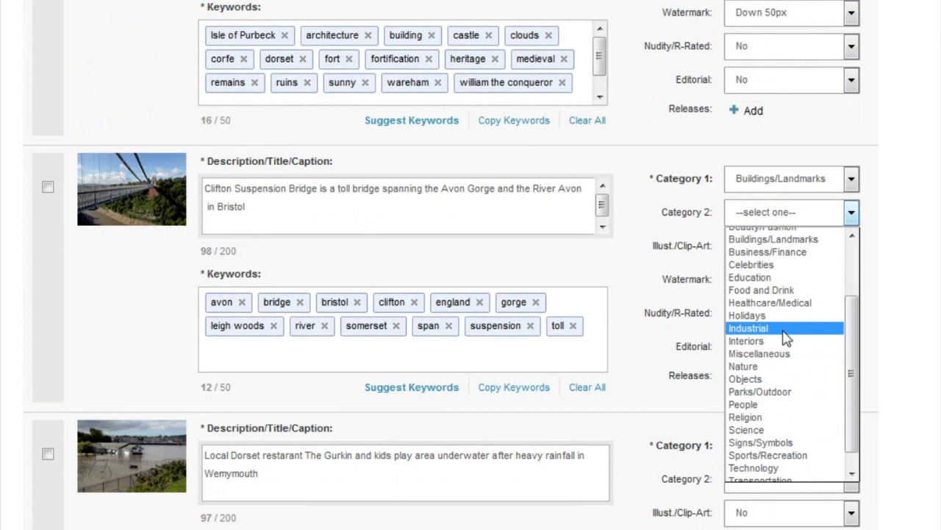
{"action": "left_click", "coordinate": [785, 391]}
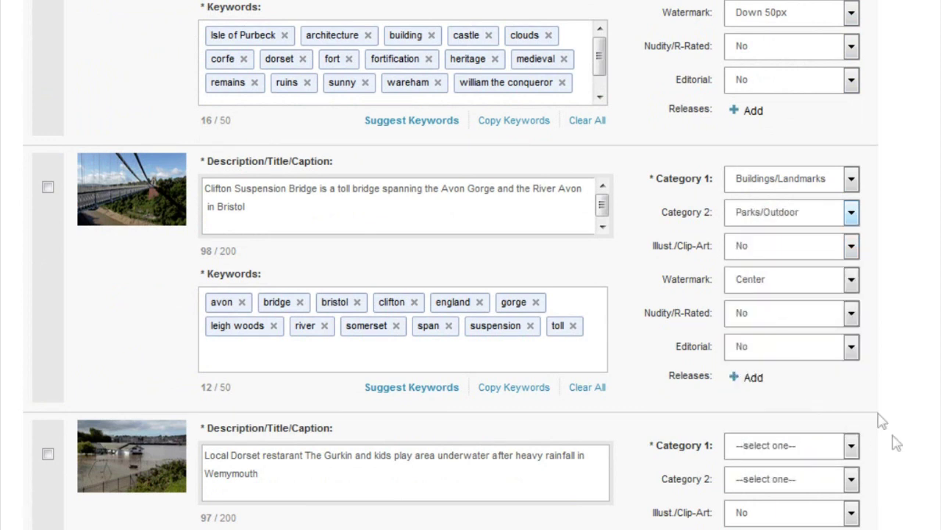
Step: Set Category 1 to Nature and Category 2 to Parks/Outdoor for the photo of the flooded restaurant and play area
{"action": "scroll", "coordinate": [826, 372], "scroll_direction": "down", "scroll_amount": 5}
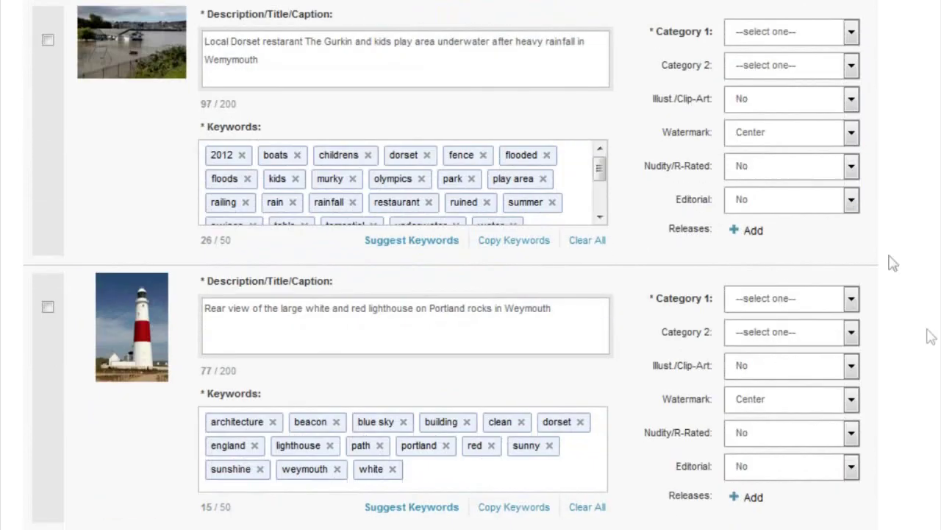
{"action": "left_click", "coordinate": [826, 37]}
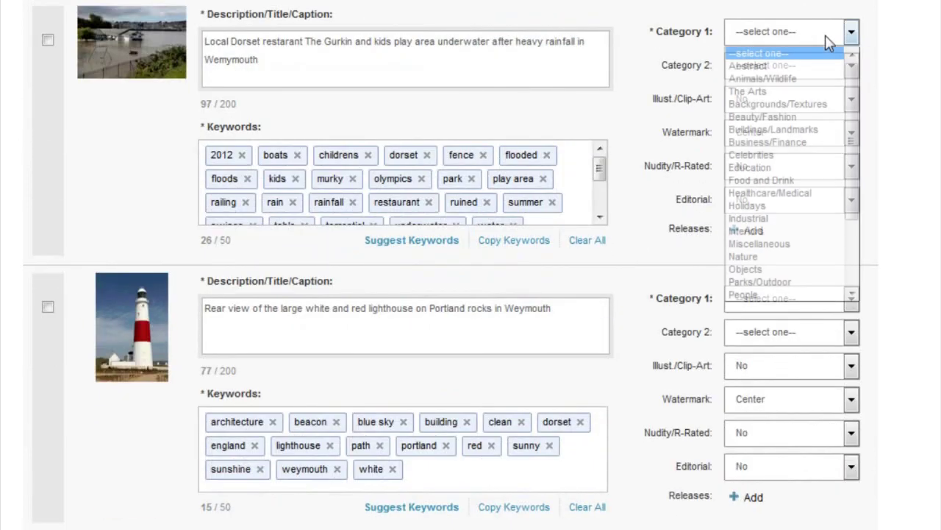
{"action": "left_click_drag", "start_coordinate": [851, 140], "coordinate": [852, 202]}
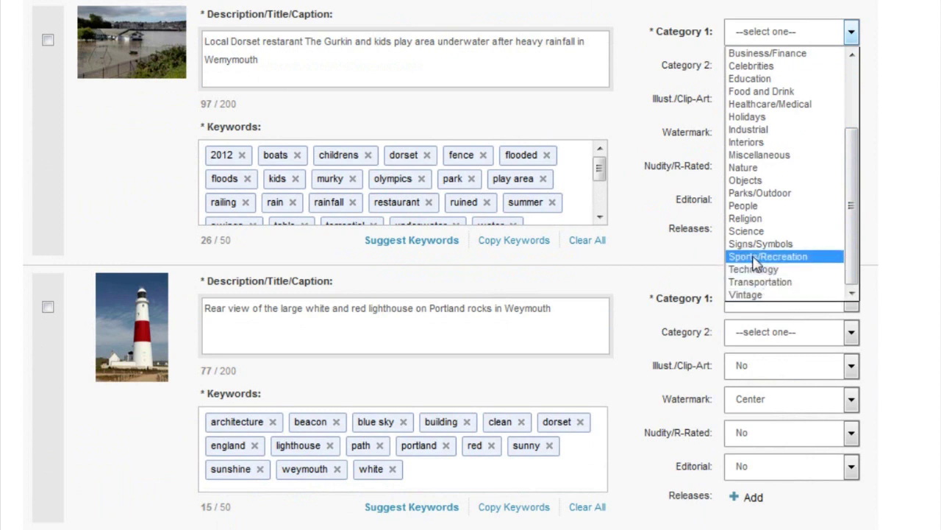
{"action": "left_click", "coordinate": [744, 168]}
{"action": "left_click", "coordinate": [798, 66]}
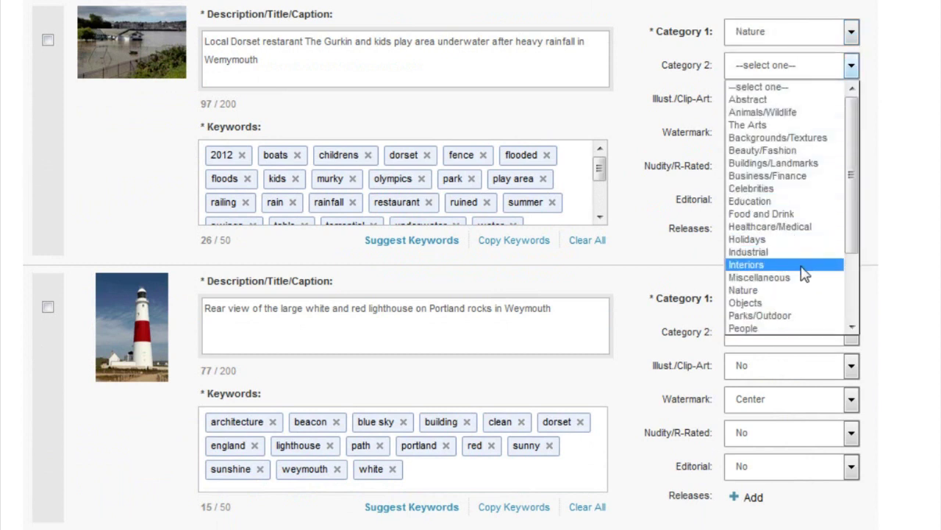
{"action": "left_click", "coordinate": [765, 315]}
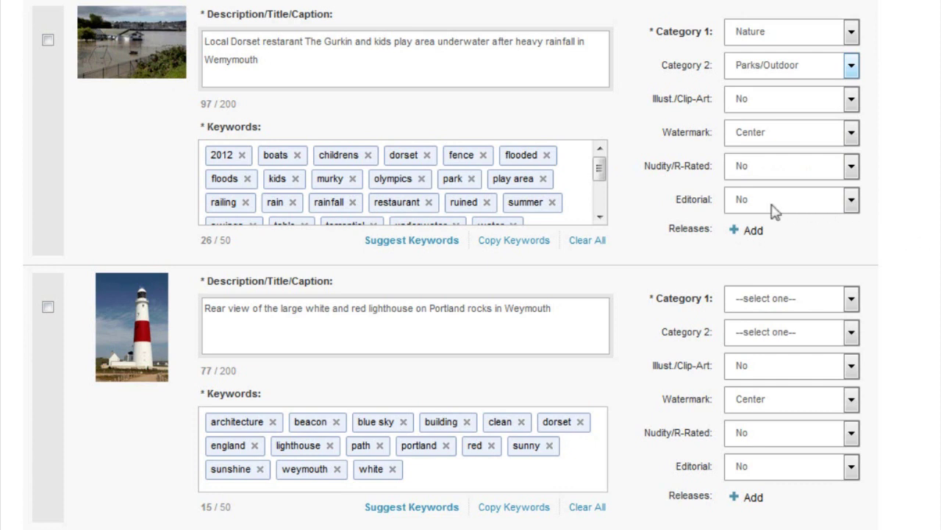
Step: Set Category 1 to Buildings/Landmarks and Category 2 to Parks/Outdoor for the rear-view photo of the white and red lighthouse
{"action": "scroll", "coordinate": [906, 243], "scroll_direction": "down", "scroll_amount": 3}
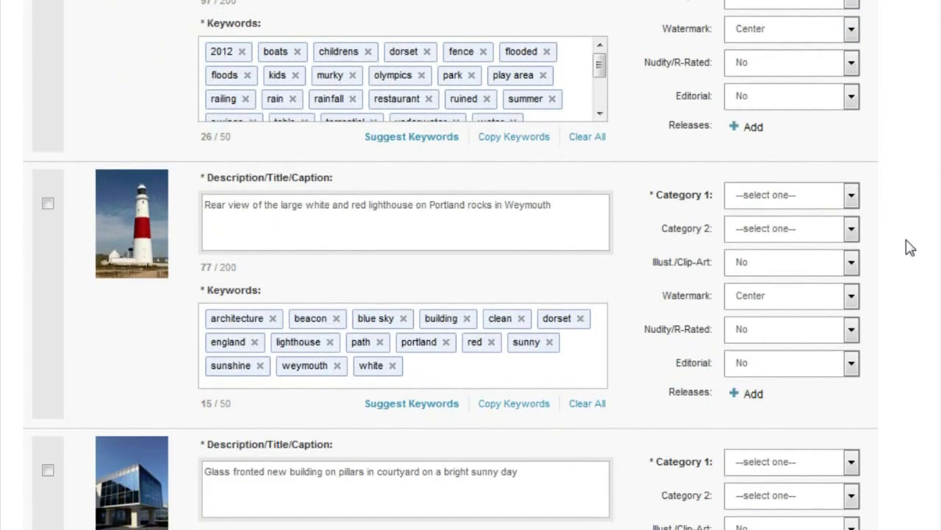
{"action": "left_click", "coordinate": [846, 198]}
{"action": "scroll", "coordinate": [837, 321], "scroll_direction": "down", "scroll_amount": 2}
{"action": "scroll", "coordinate": [800, 294], "scroll_direction": "up", "scroll_amount": 2}
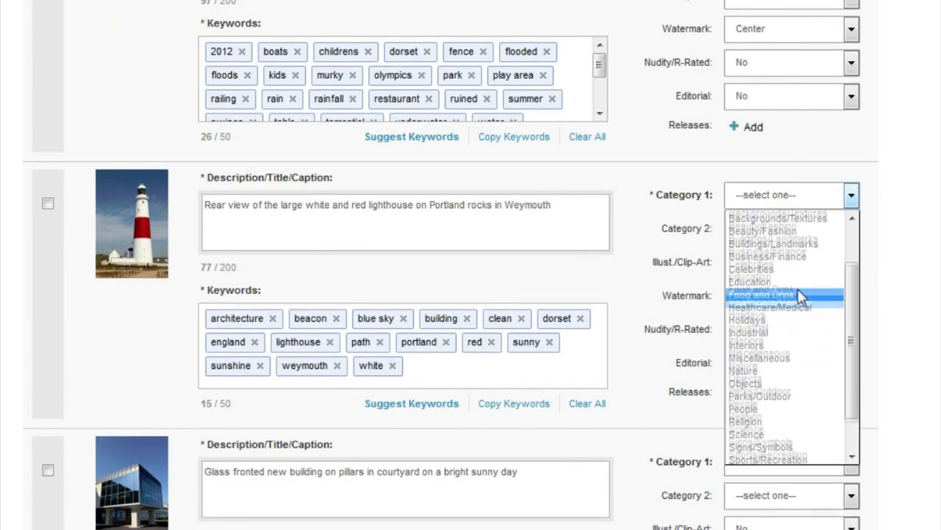
{"action": "left_click", "coordinate": [795, 275]}
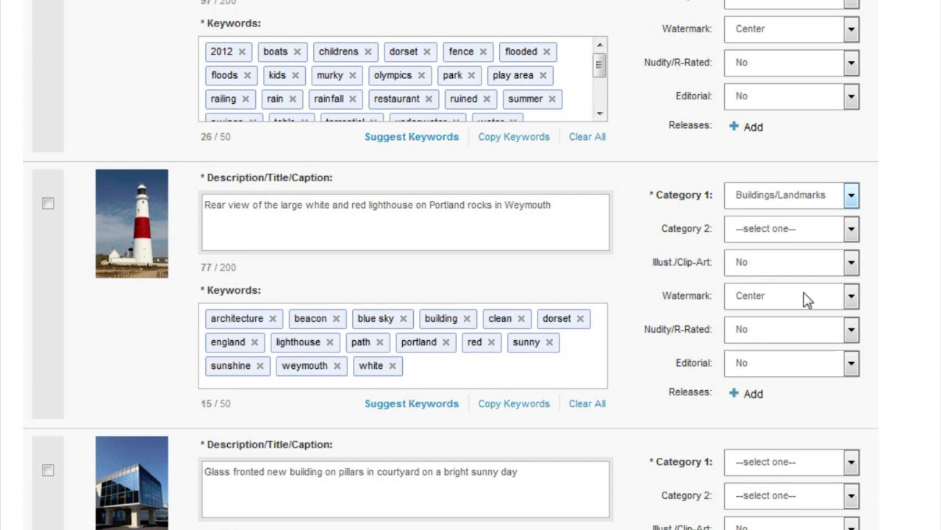
{"action": "left_click", "coordinate": [839, 233]}
{"action": "scroll", "coordinate": [837, 380], "scroll_direction": "down", "scroll_amount": 2}
{"action": "scroll", "coordinate": [837, 380], "scroll_direction": "down", "scroll_amount": 1}
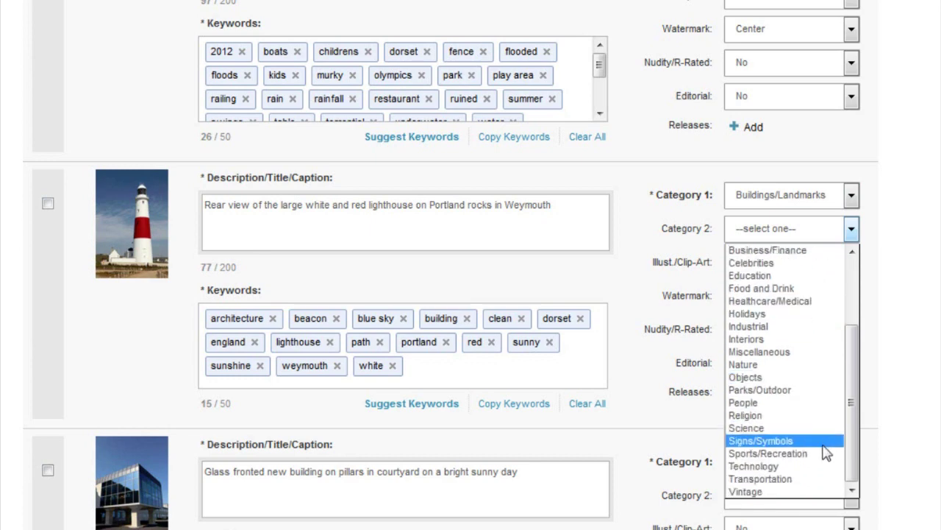
{"action": "left_click", "coordinate": [776, 390]}
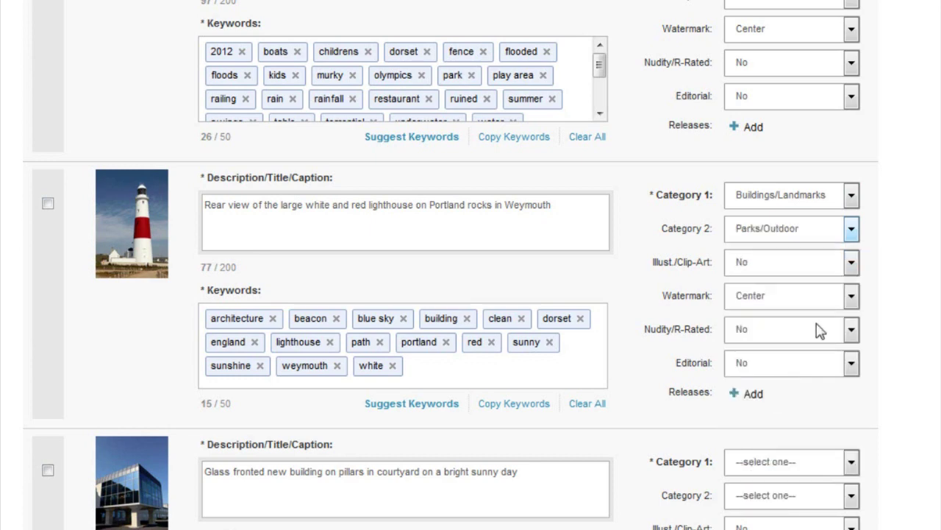
Step: Set Category 1 to Buildings/Landmarks and Category 2 to Business/Finance for the glass-fronted building photo
{"action": "scroll", "coordinate": [806, 269], "scroll_direction": "down", "scroll_amount": 3}
{"action": "left_click", "coordinate": [807, 262]}
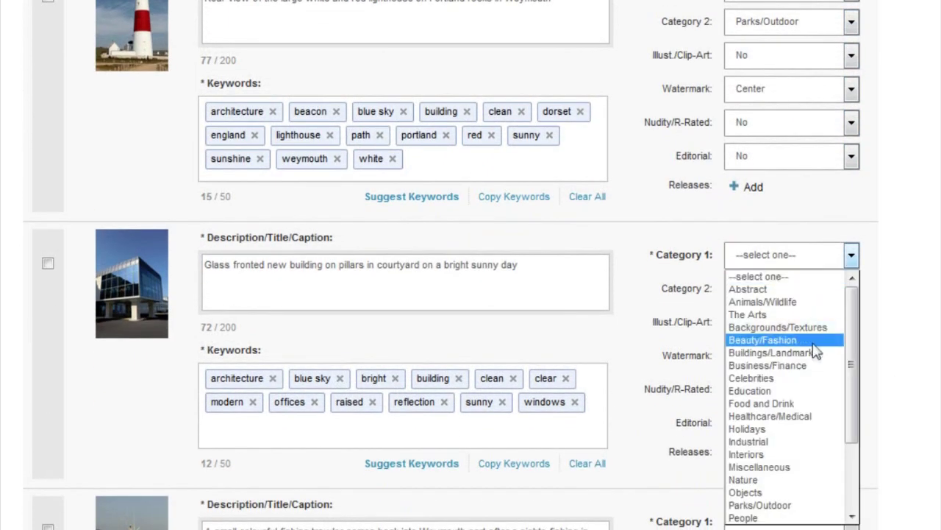
{"action": "left_click", "coordinate": [801, 360]}
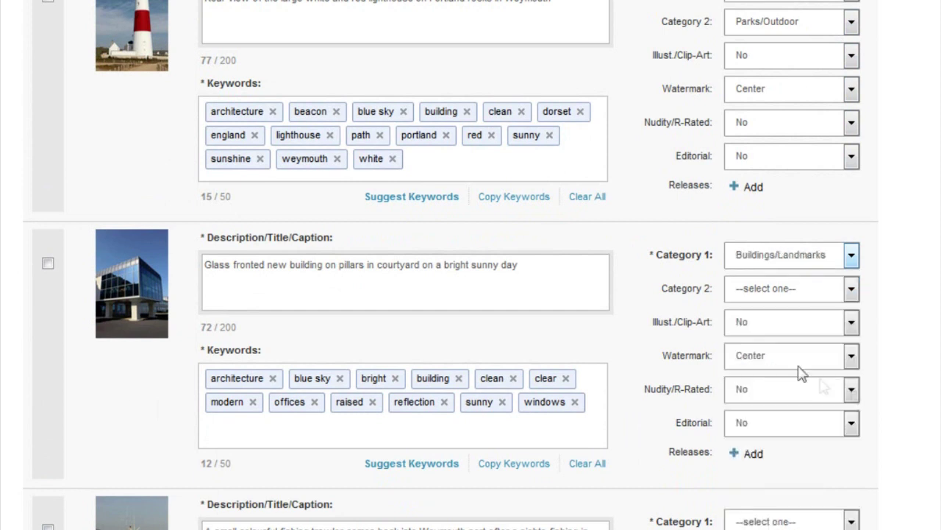
{"action": "left_click", "coordinate": [805, 290]}
{"action": "scroll", "coordinate": [820, 442], "scroll_direction": "down", "scroll_amount": 2}
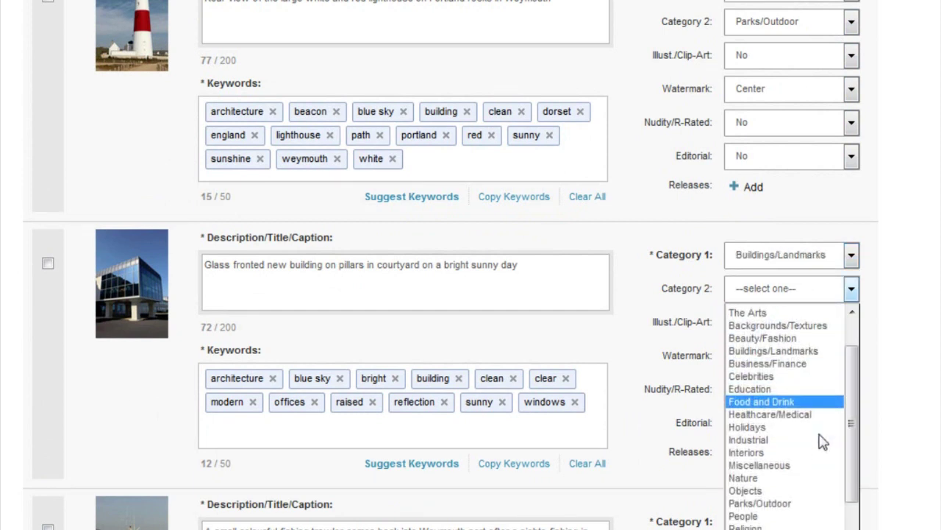
{"action": "left_click", "coordinate": [781, 367]}
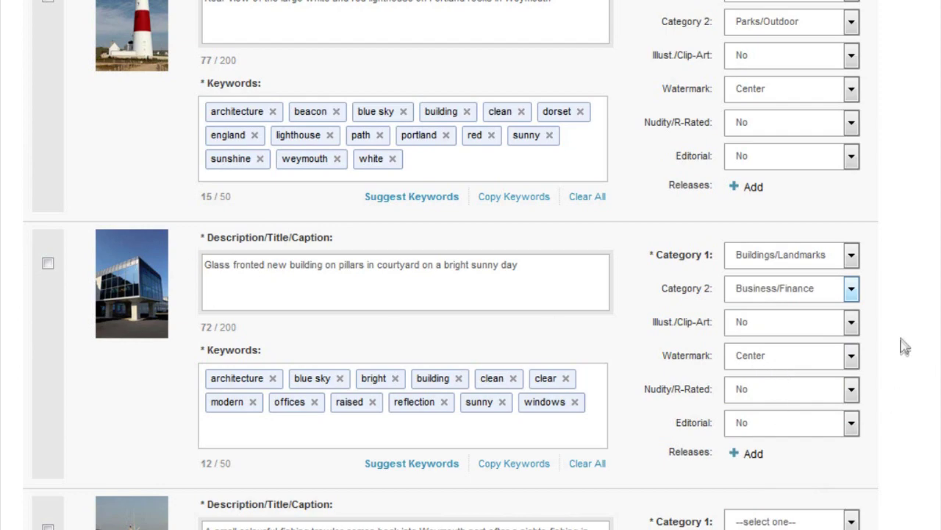
Step: Set Category 1 to Transportation and Category 2 to Food and Drink for the fishing trawler photo
{"action": "scroll", "coordinate": [907, 339], "scroll_direction": "down", "scroll_amount": 3}
{"action": "scroll", "coordinate": [932, 361], "scroll_direction": "down", "scroll_amount": 3}
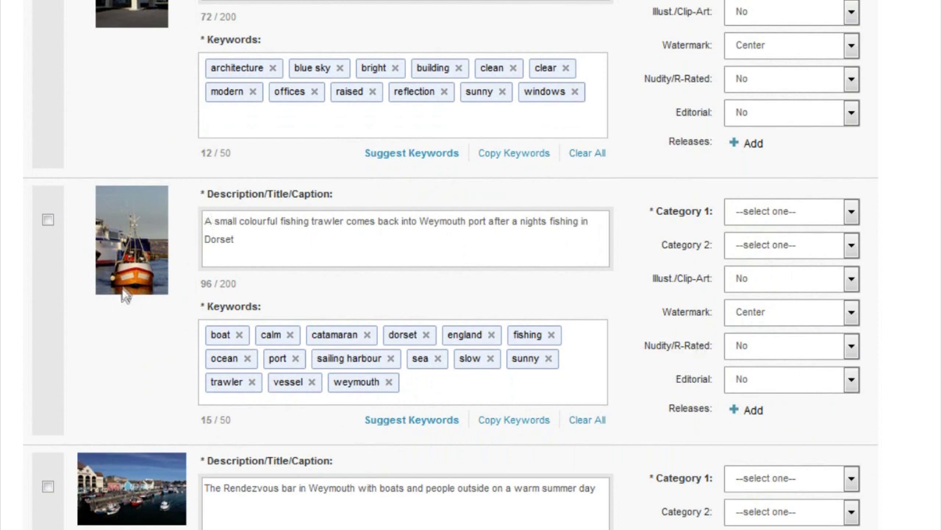
{"action": "left_click", "coordinate": [788, 212]}
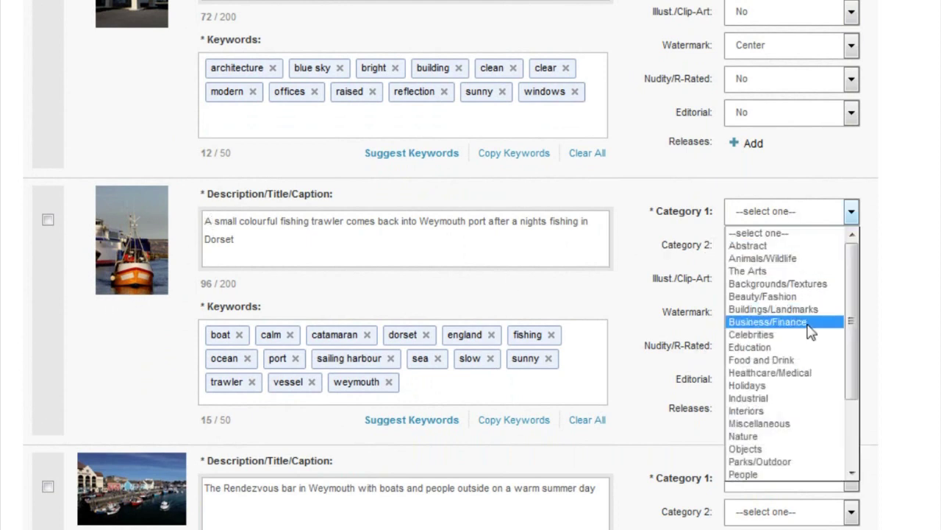
{"action": "scroll", "coordinate": [809, 331], "scroll_direction": "down", "scroll_amount": 3}
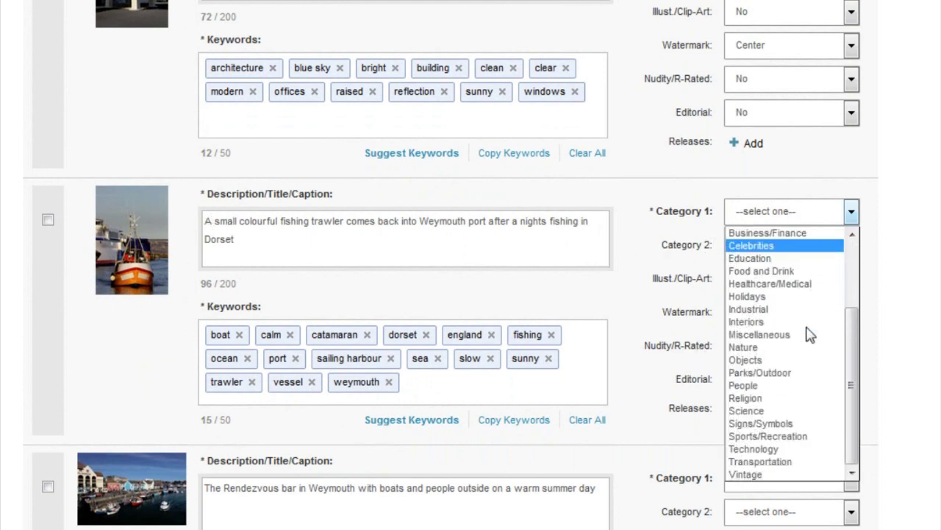
{"action": "left_click", "coordinate": [784, 461]}
{"action": "left_click", "coordinate": [787, 250]}
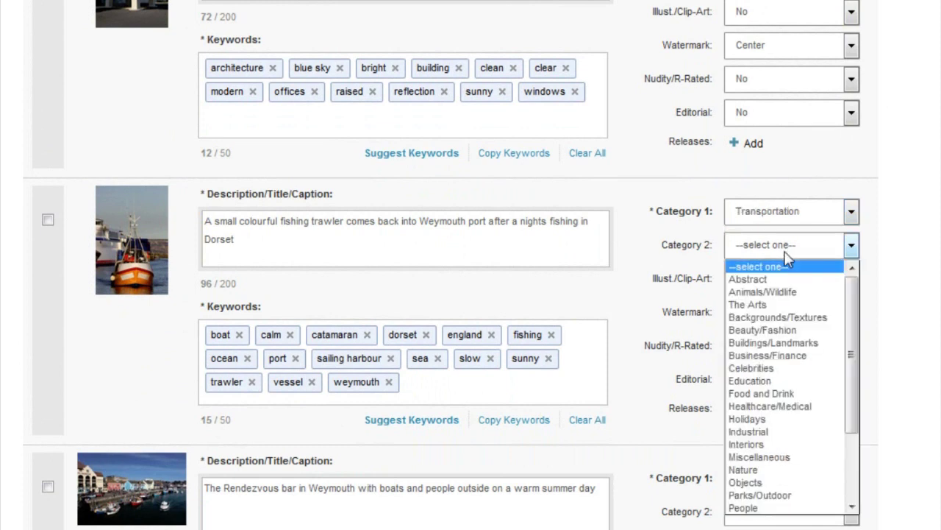
{"action": "scroll", "coordinate": [809, 494], "scroll_direction": "down", "scroll_amount": 2}
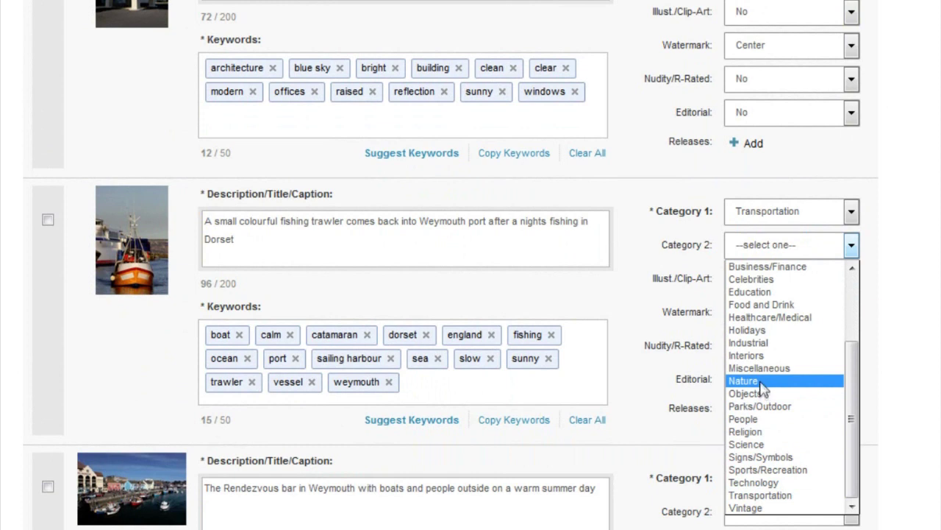
{"action": "scroll", "coordinate": [771, 359], "scroll_direction": "up", "scroll_amount": 1}
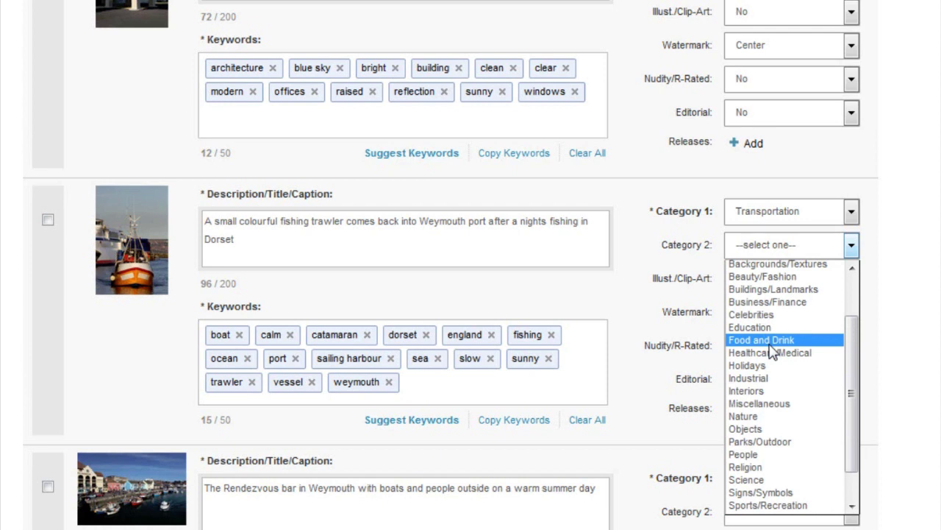
{"action": "scroll", "coordinate": [771, 352], "scroll_direction": "up", "scroll_amount": 2}
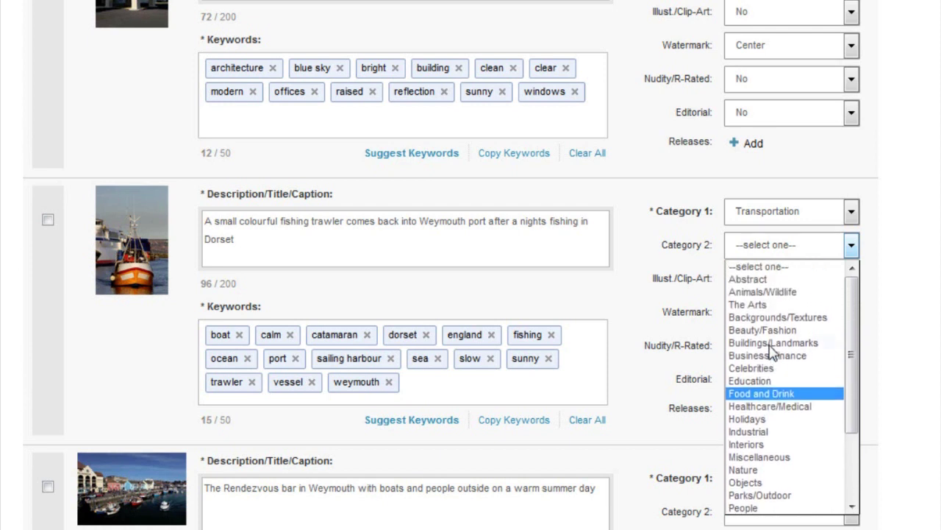
{"action": "scroll", "coordinate": [770, 352], "scroll_direction": "down", "scroll_amount": 1}
{"action": "left_click", "coordinate": [779, 360]}
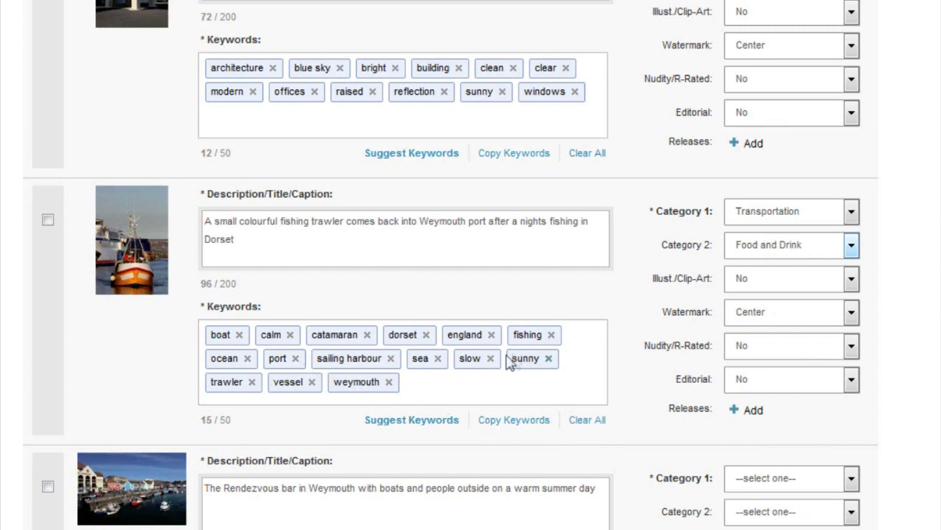
Step: Set Editorial to Yes for the photo of the Rendezvous bar in Weymouth
{"action": "scroll", "coordinate": [780, 368], "scroll_direction": "down", "scroll_amount": 3}
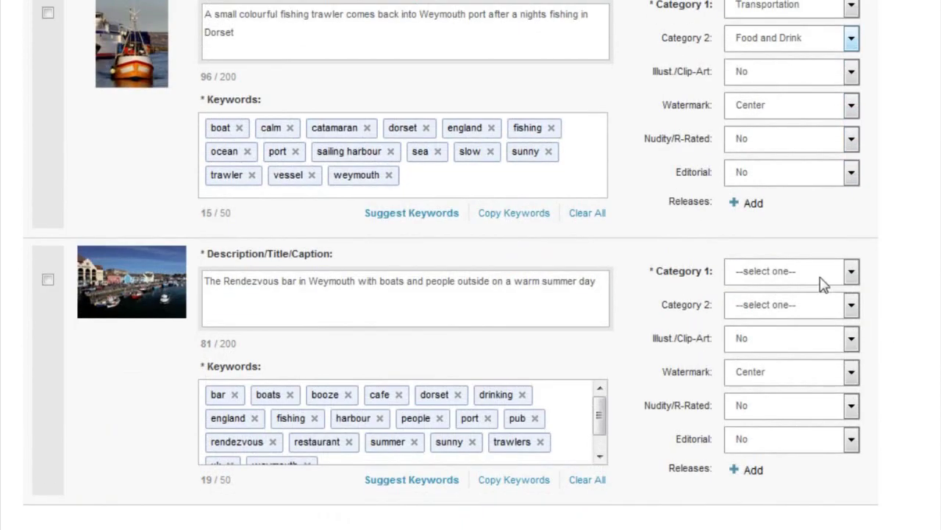
{"action": "left_click", "coordinate": [851, 440]}
{"action": "left_click", "coordinate": [842, 474]}
Step: Set Category 2 to People for the Rendezvous bar photo, trying Parks/Outdoor and Sports/Recreation as Category 1
{"action": "left_click", "coordinate": [828, 273]}
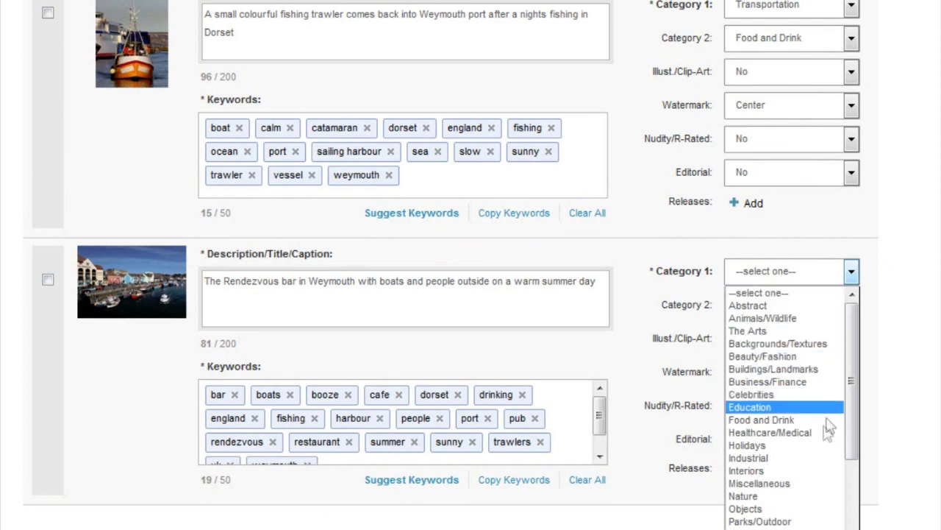
{"action": "scroll", "coordinate": [818, 452], "scroll_direction": "down", "scroll_amount": 2}
{"action": "left_click", "coordinate": [809, 448]}
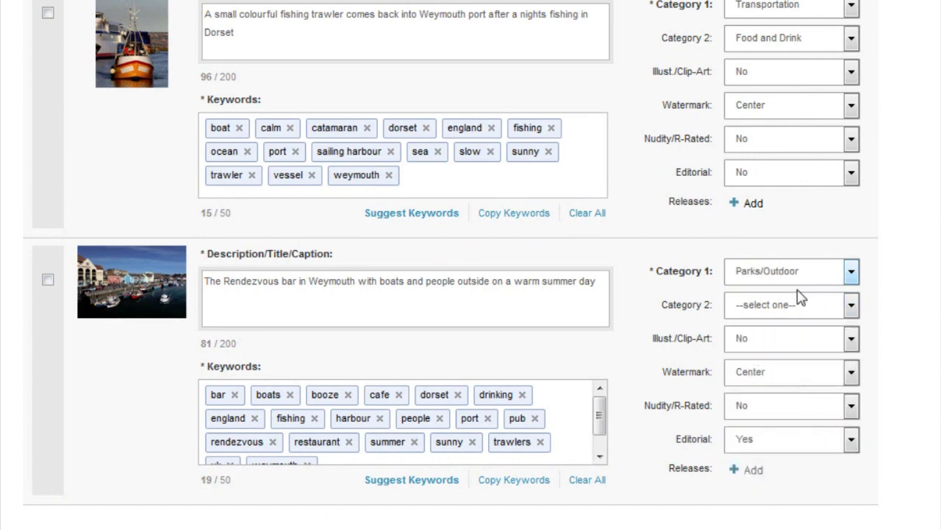
{"action": "left_click", "coordinate": [802, 306]}
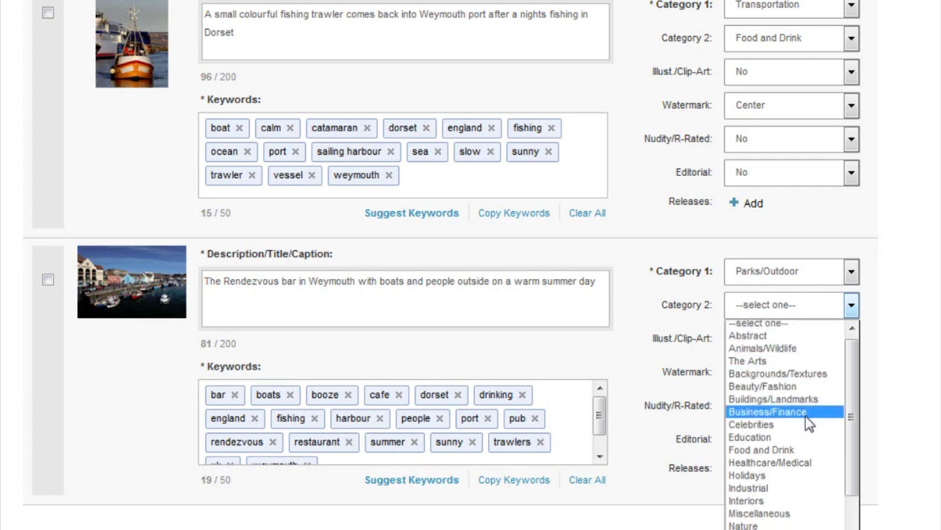
{"action": "scroll", "coordinate": [794, 502], "scroll_direction": "down", "scroll_amount": 2}
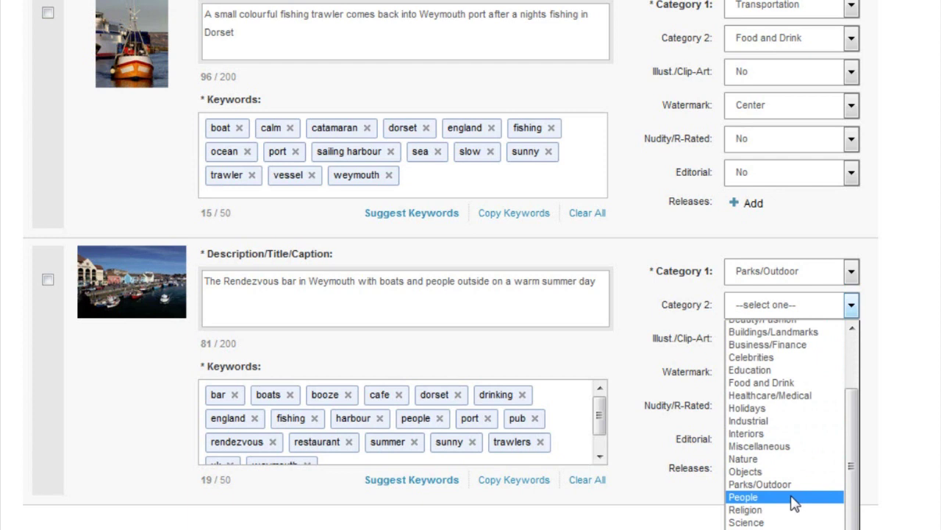
{"action": "left_click", "coordinate": [794, 502]}
{"action": "left_click", "coordinate": [840, 272]}
{"action": "scroll", "coordinate": [798, 504], "scroll_direction": "down", "scroll_amount": 1}
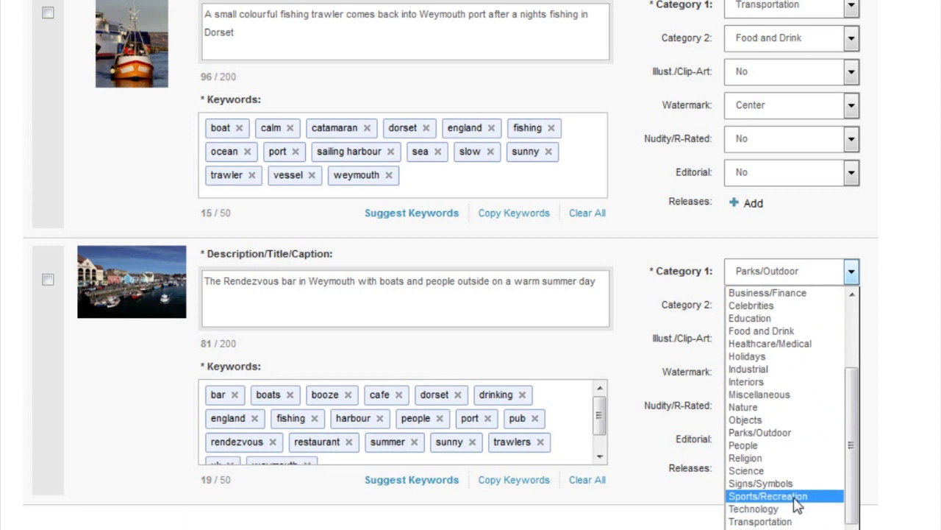
{"action": "left_click", "coordinate": [795, 497]}
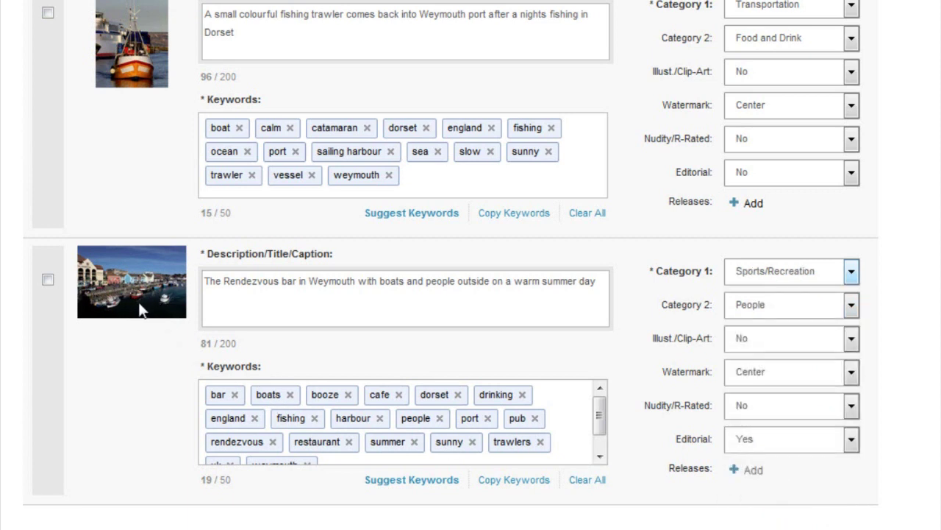
Step: Set Category 1 to People and Category 2 to Sports/Recreation for the Rendezvous bar photo
{"action": "left_click", "coordinate": [805, 273]}
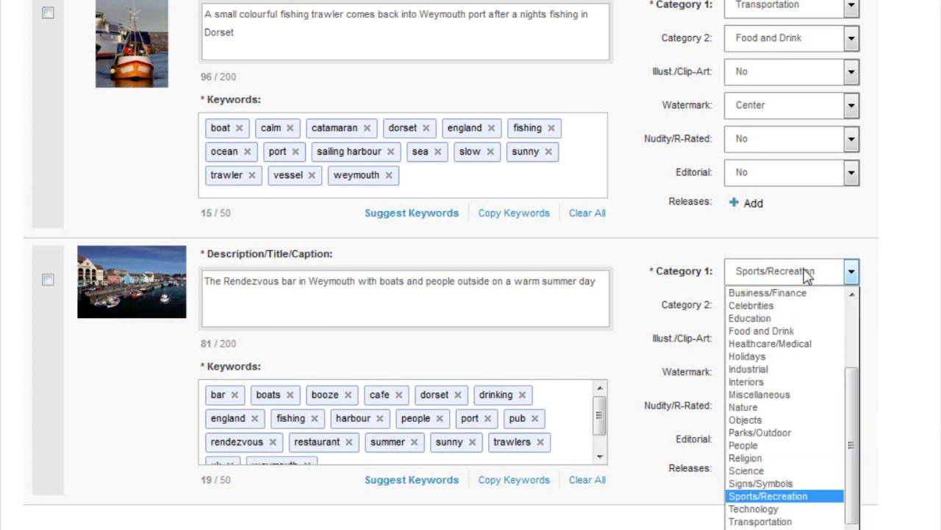
{"action": "left_click", "coordinate": [772, 444]}
{"action": "left_click", "coordinate": [784, 304]}
{"action": "left_click", "coordinate": [757, 527]}
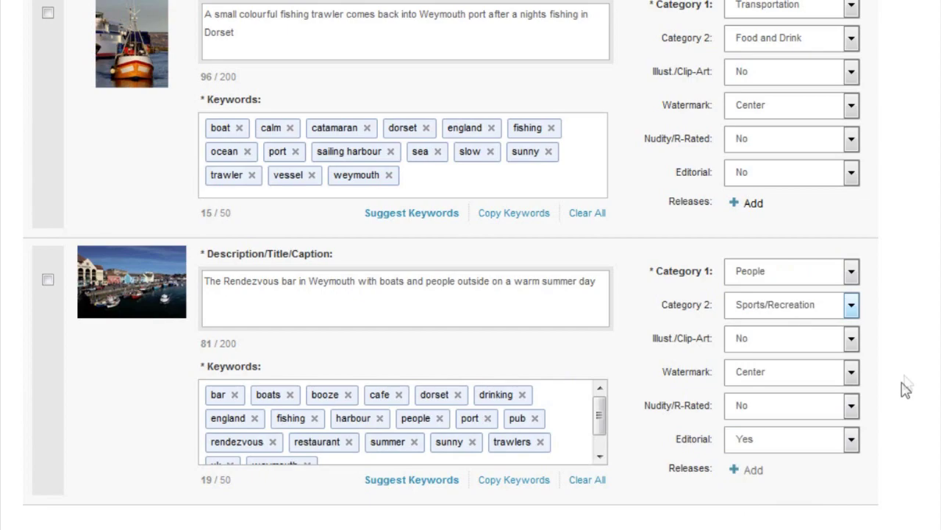
Step: Select all ten photos and submit them for review without any notes for the reviewer
{"action": "scroll", "coordinate": [882, 383], "scroll_direction": "down", "scroll_amount": 3}
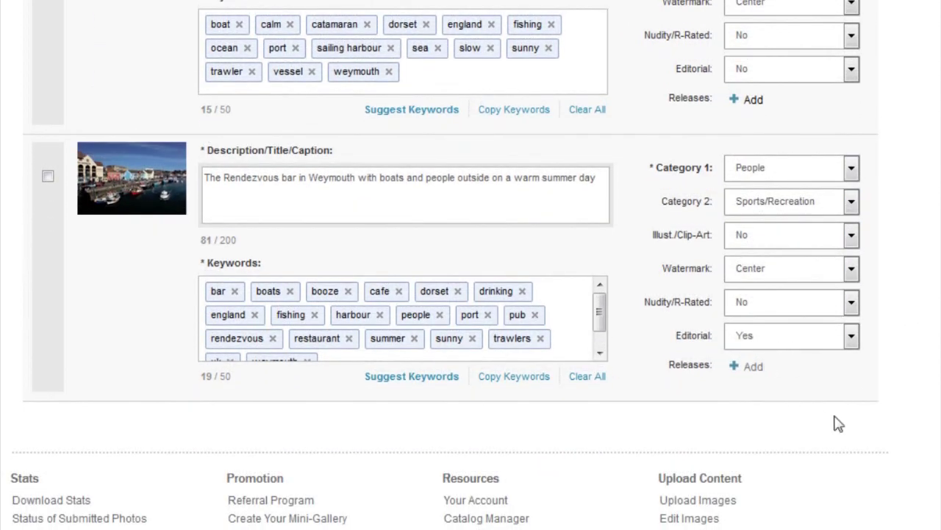
{"action": "scroll", "coordinate": [471, 264], "scroll_direction": "down", "scroll_amount": 20}
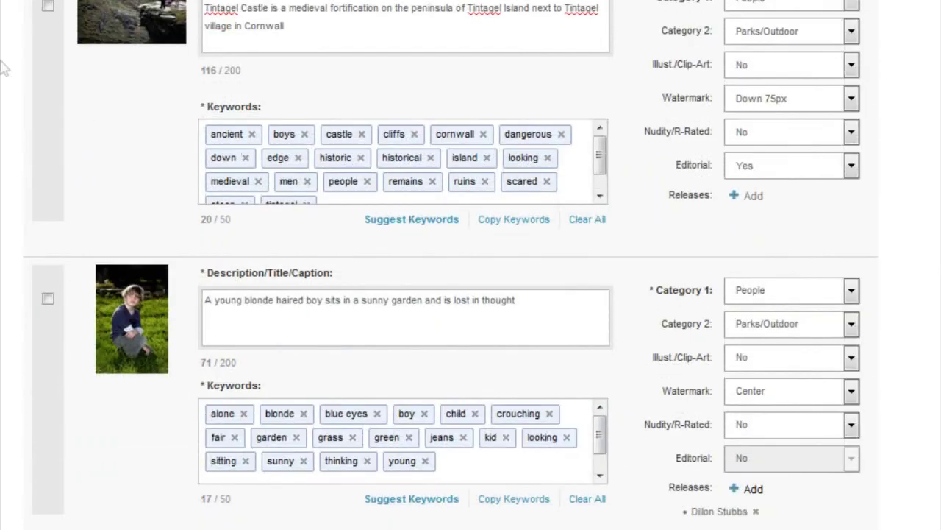
{"action": "left_click", "coordinate": [42, 164]}
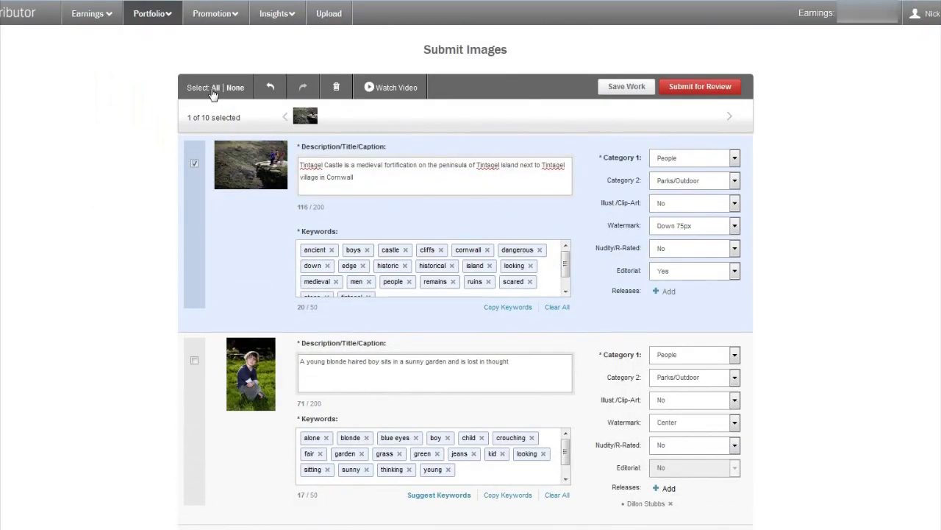
{"action": "left_click", "coordinate": [214, 88]}
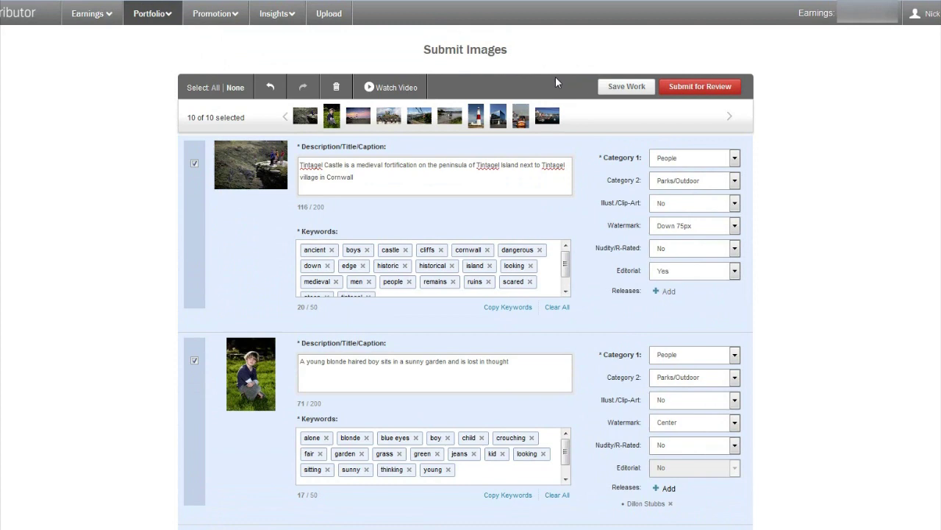
{"action": "left_click", "coordinate": [700, 88]}
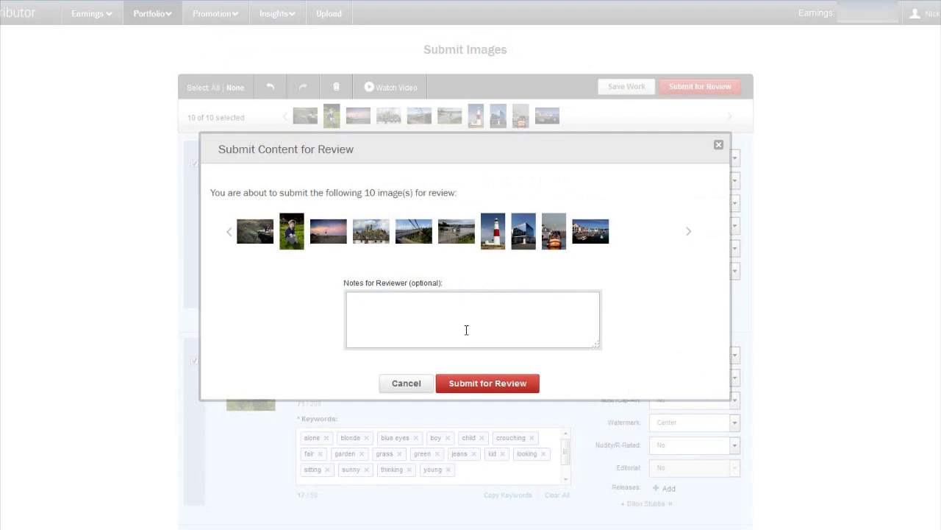
{"action": "left_click", "coordinate": [500, 388]}
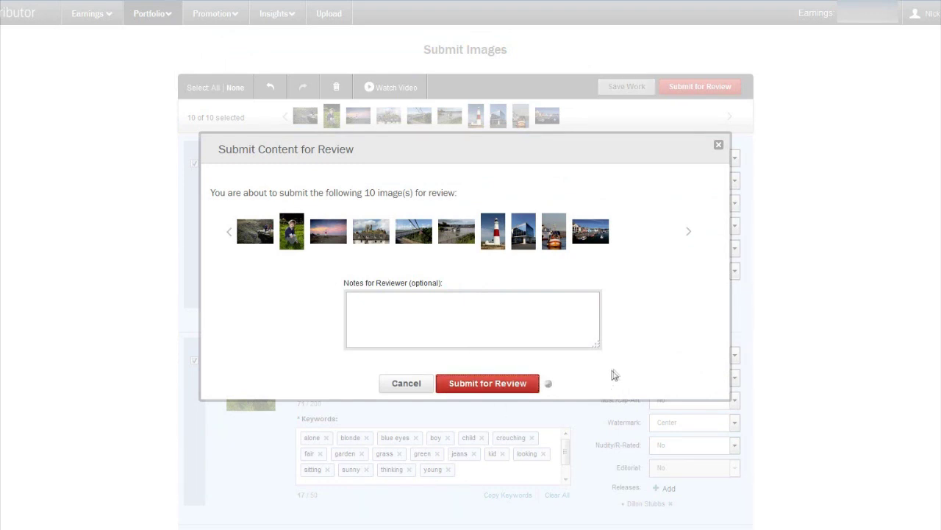
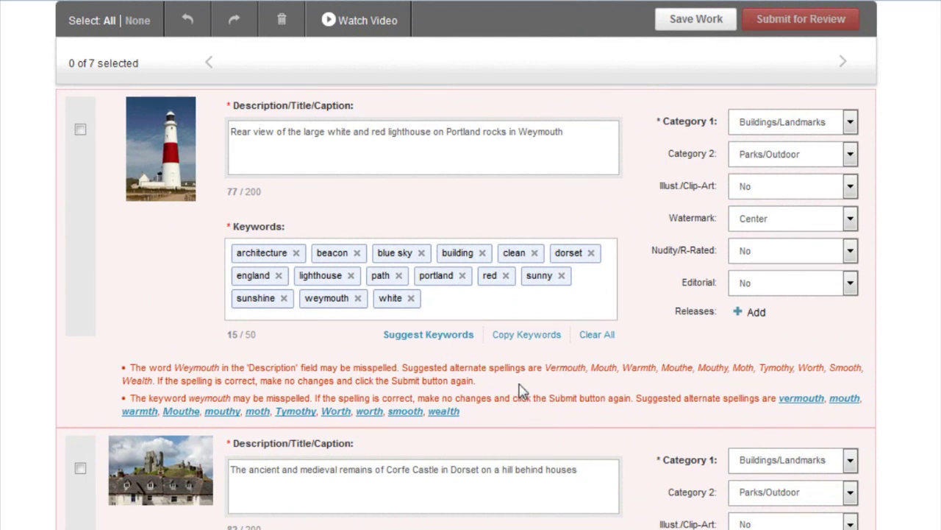
Step: Check the spelling warnings and correct the words to "restaurant" and "Weymouth" in the flooded restaurant photo's description
{"action": "scroll", "coordinate": [520, 390], "scroll_direction": "down", "scroll_amount": 2}
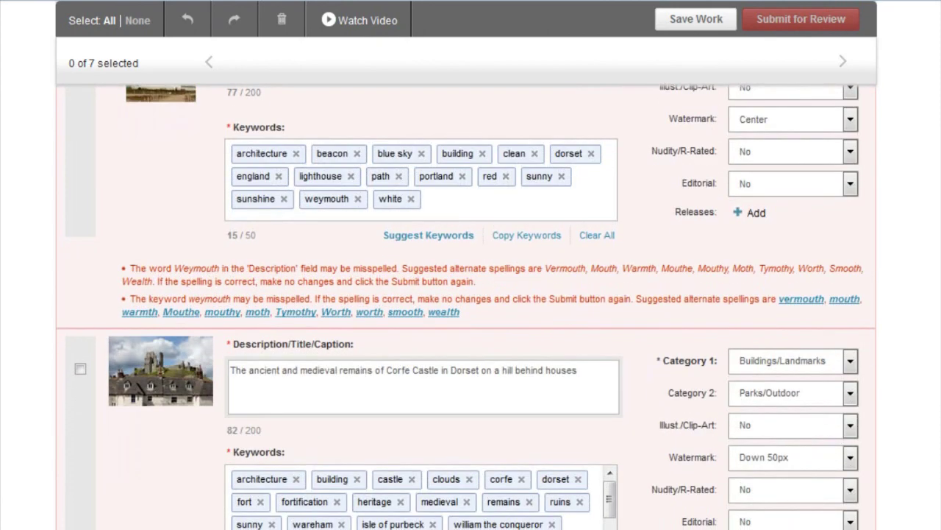
{"action": "scroll", "coordinate": [131, 506], "scroll_direction": "down", "scroll_amount": 2}
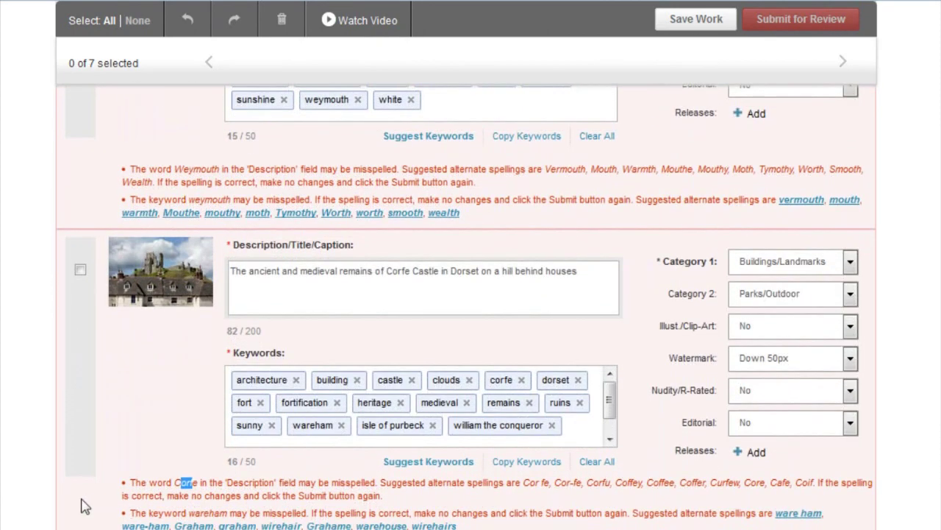
{"action": "left_click_drag", "start_coordinate": [188, 512], "coordinate": [215, 513]}
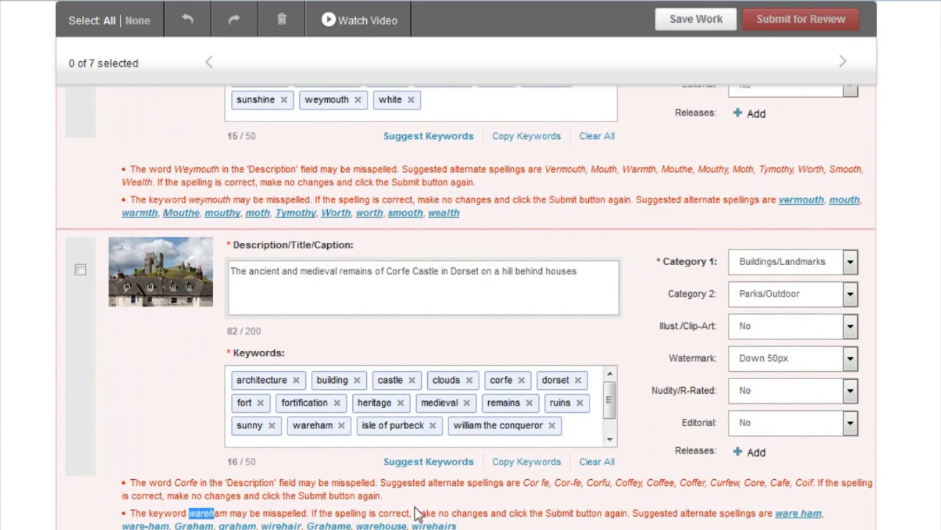
{"action": "scroll", "coordinate": [423, 512], "scroll_direction": "down", "scroll_amount": 5}
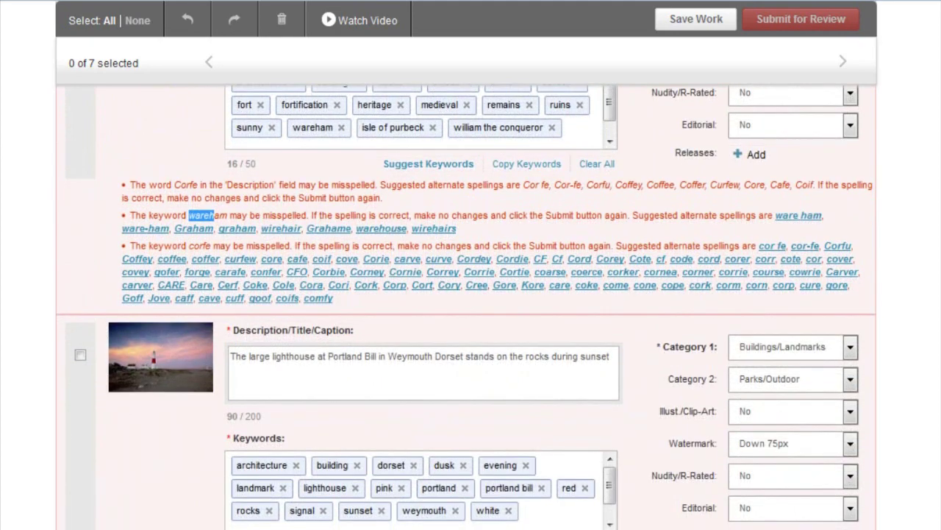
{"action": "scroll", "coordinate": [279, 438], "scroll_direction": "down", "scroll_amount": 3}
{"action": "scroll", "coordinate": [279, 437], "scroll_direction": "down", "scroll_amount": 3}
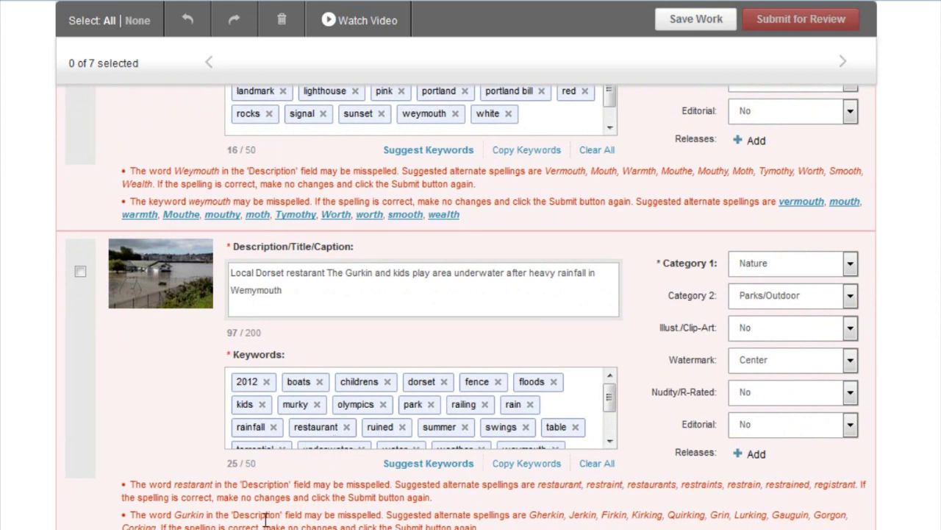
{"action": "left_click", "coordinate": [308, 272]}
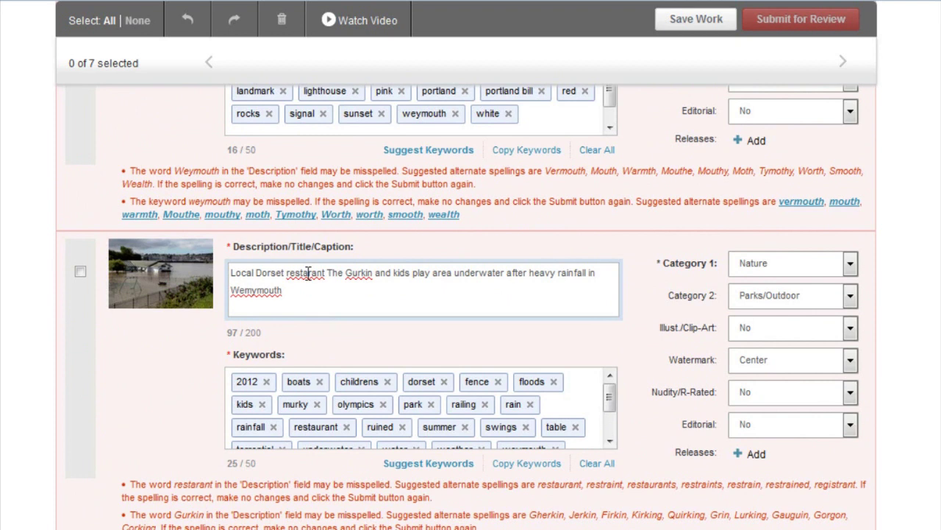
{"action": "type", "text": "u"}
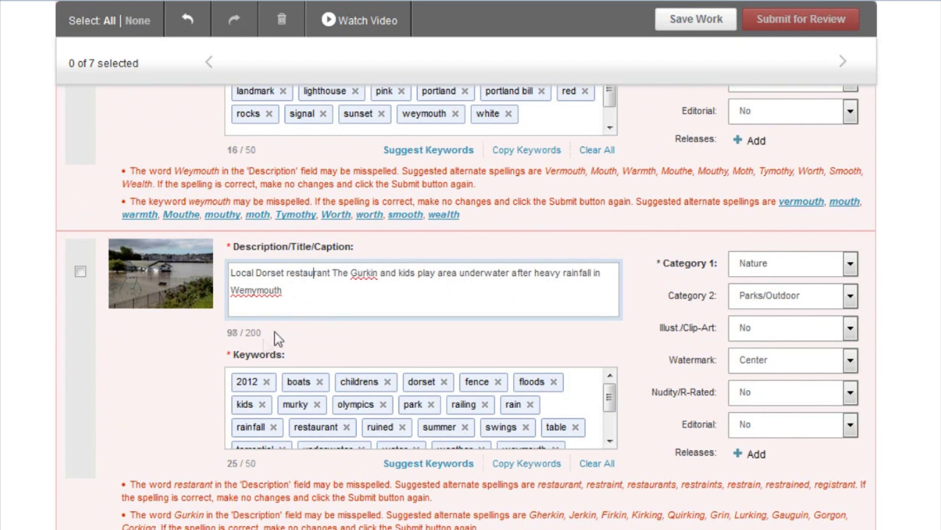
{"action": "left_click", "coordinate": [243, 291]}
{"action": "key", "text": "Delete"}
{"action": "left_click", "coordinate": [196, 513]}
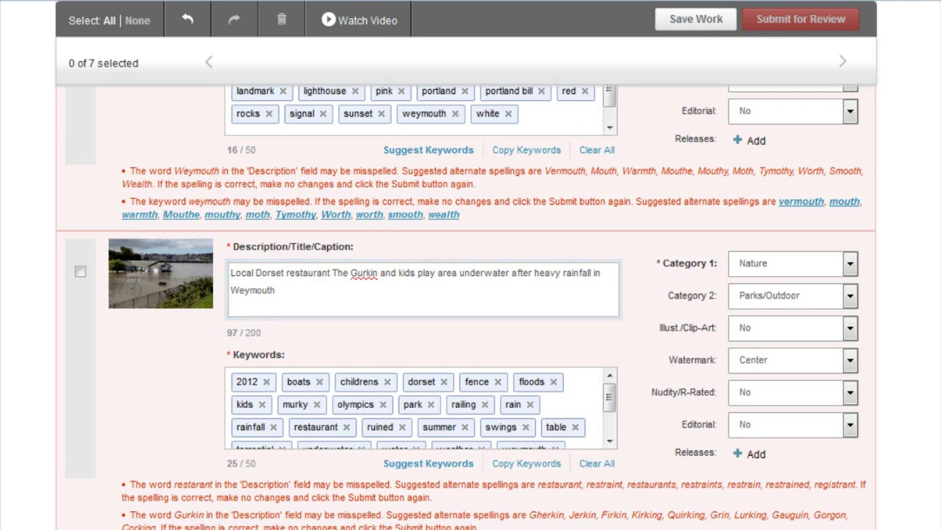
Step: Remove the keyword "childrens" from the flooded restaurant photo and review the remaining spelling warnings
{"action": "left_click", "coordinate": [388, 381]}
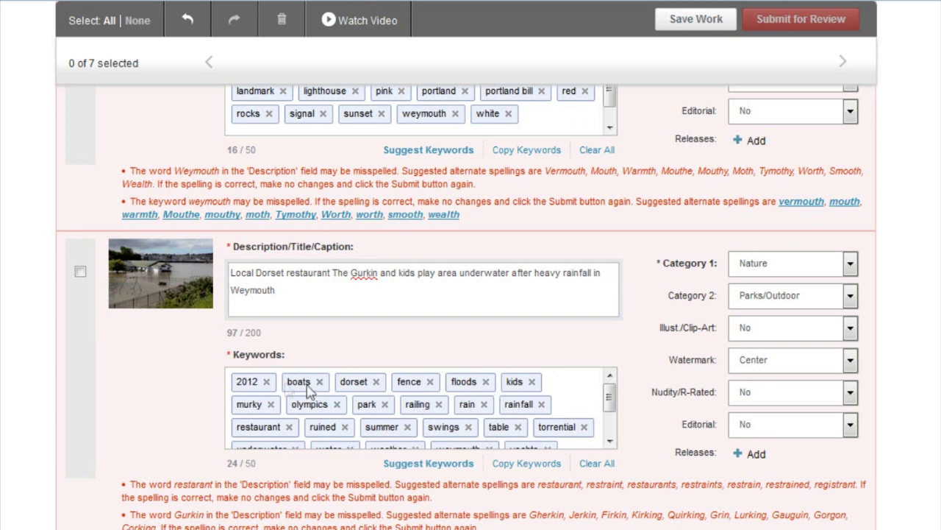
{"action": "scroll", "coordinate": [151, 463], "scroll_direction": "down", "scroll_amount": 3}
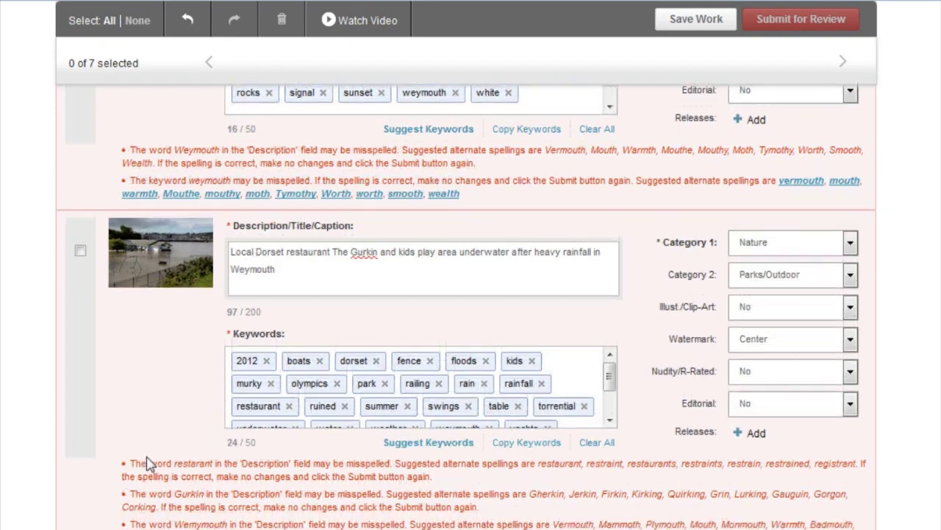
{"action": "scroll", "coordinate": [84, 447], "scroll_direction": "down", "scroll_amount": 9}
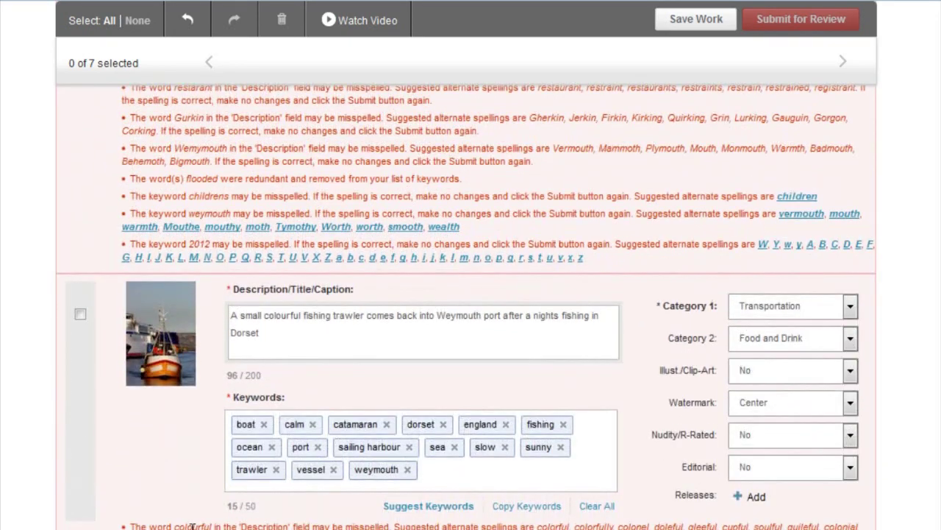
Step: Review the remaining spelling warnings under the fishing trawler, Tintagel Castle and Rendezvous bar photos
{"action": "left_click_drag", "start_coordinate": [186, 526], "coordinate": [198, 527]}
{"action": "left_click", "coordinate": [193, 527]}
{"action": "scroll", "coordinate": [470, 331], "scroll_direction": "down", "scroll_amount": 6}
{"action": "left_click_drag", "start_coordinate": [200, 386], "coordinate": [211, 386]}
{"action": "scroll", "coordinate": [211, 386], "scroll_direction": "down", "scroll_amount": 3}
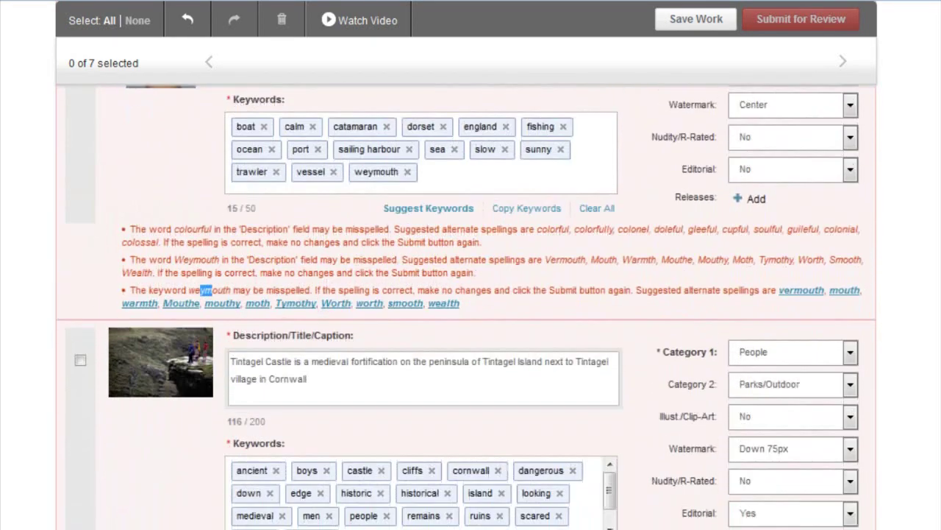
{"action": "left_click", "coordinate": [207, 289]}
{"action": "scroll", "coordinate": [206, 290], "scroll_direction": "down", "scroll_amount": 2}
{"action": "left_click_drag", "start_coordinate": [185, 478], "coordinate": [199, 478]}
{"action": "left_click", "coordinate": [198, 482]}
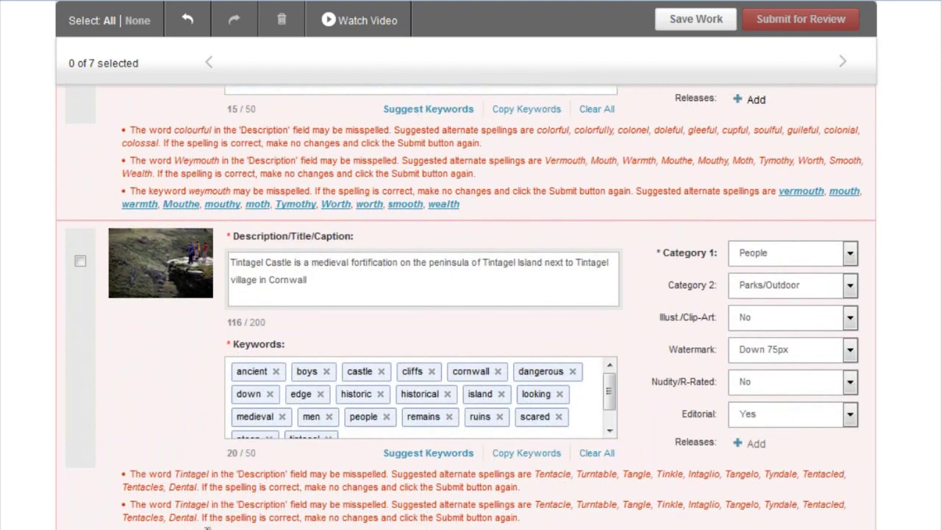
{"action": "scroll", "coordinate": [47, 508], "scroll_direction": "down", "scroll_amount": 5}
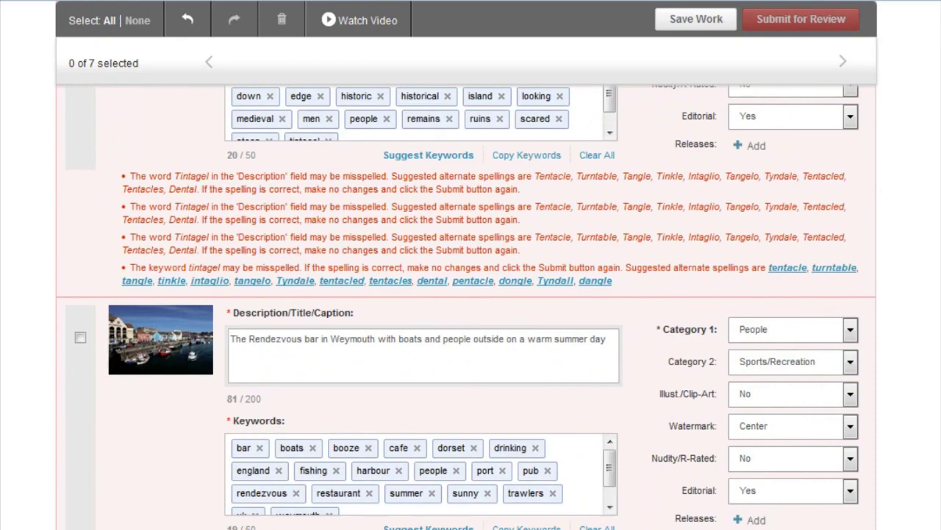
{"action": "scroll", "coordinate": [33, 340], "scroll_direction": "up", "scroll_amount": 15}
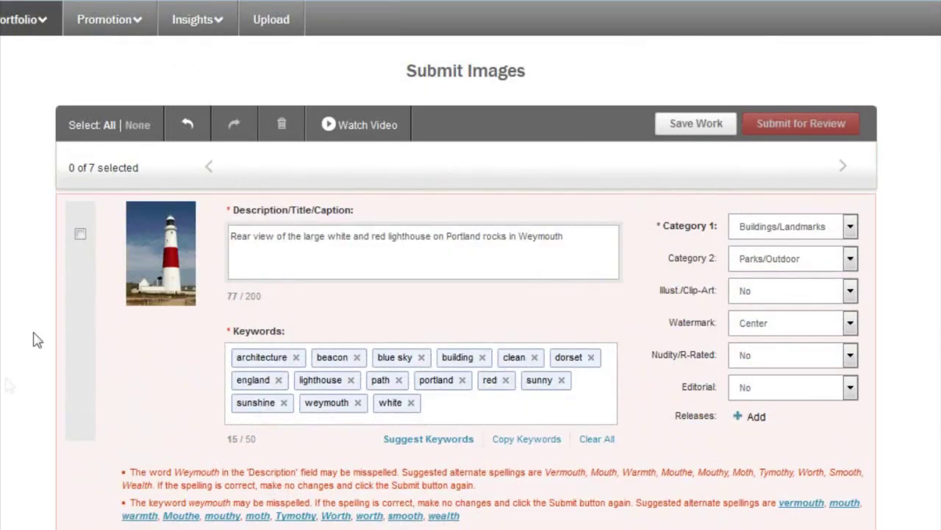
Step: Select all seven remaining photos, submit them for review without notes for the reviewer, and continue past the confirmation
{"action": "left_click", "coordinate": [107, 125]}
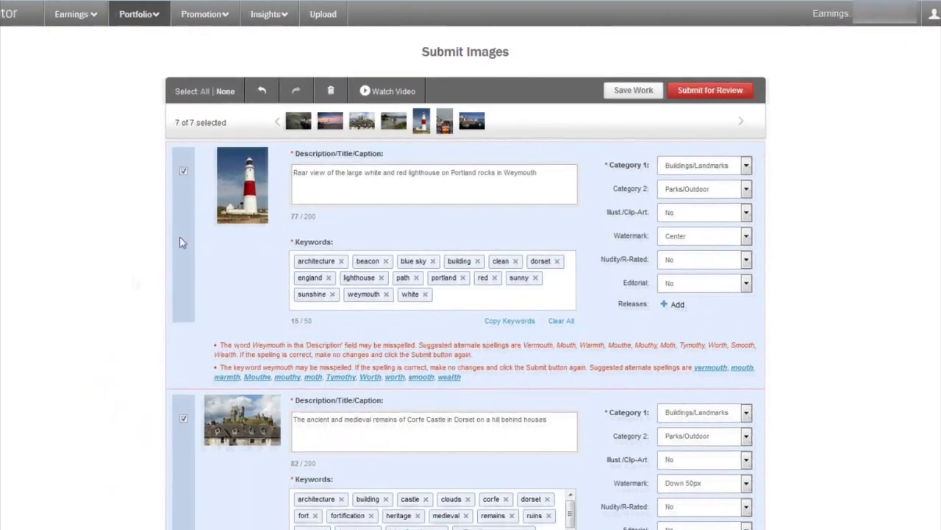
{"action": "left_click", "coordinate": [696, 92]}
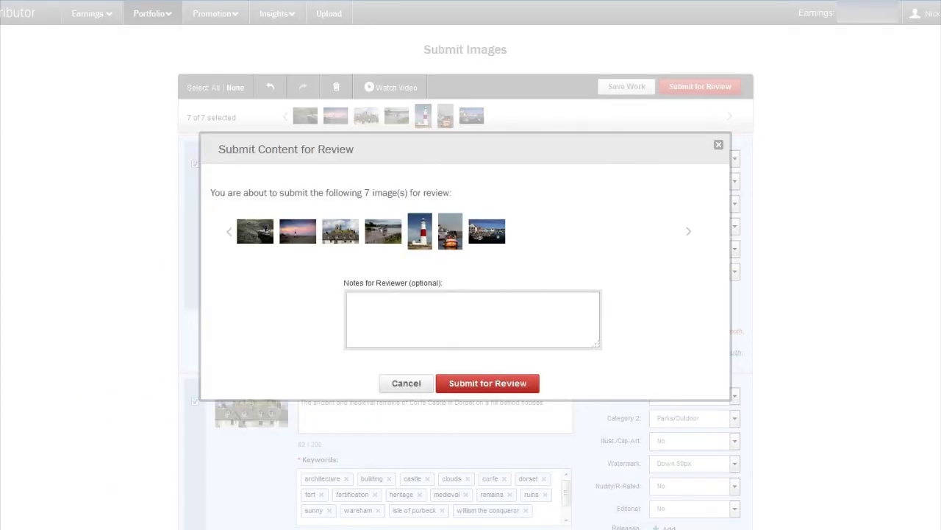
{"action": "left_click", "coordinate": [491, 386]}
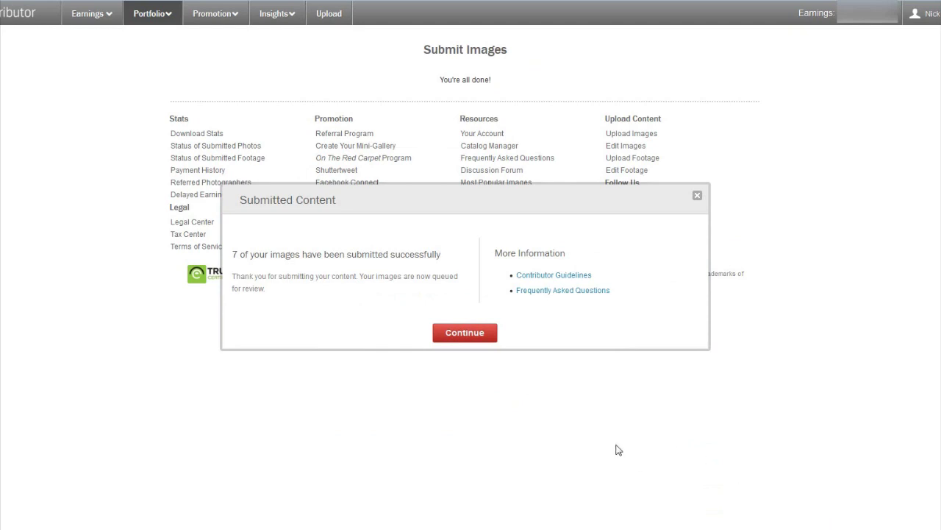
{"action": "left_click", "coordinate": [447, 336]}
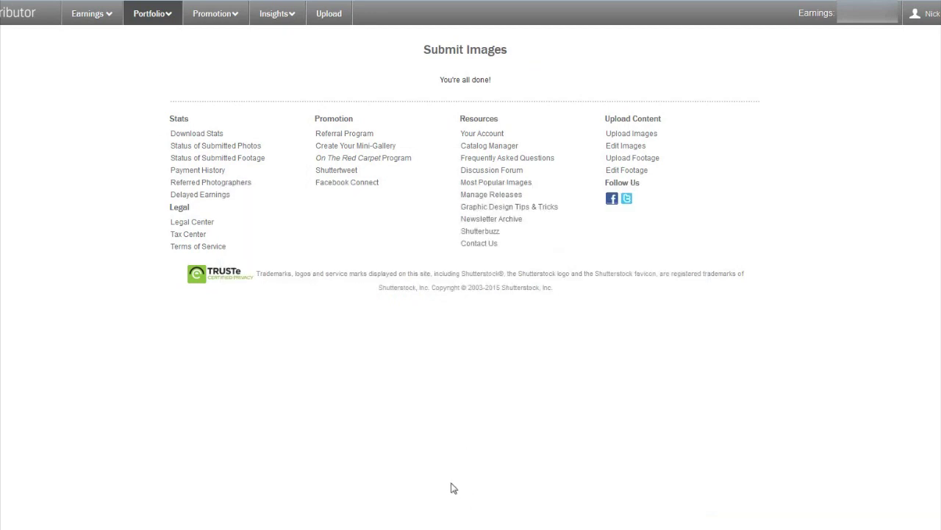
Step: Open the contributor guidelines from the upload page and read the general, image and footage requirements
{"action": "mouse_move", "coordinate": [151, 23]}
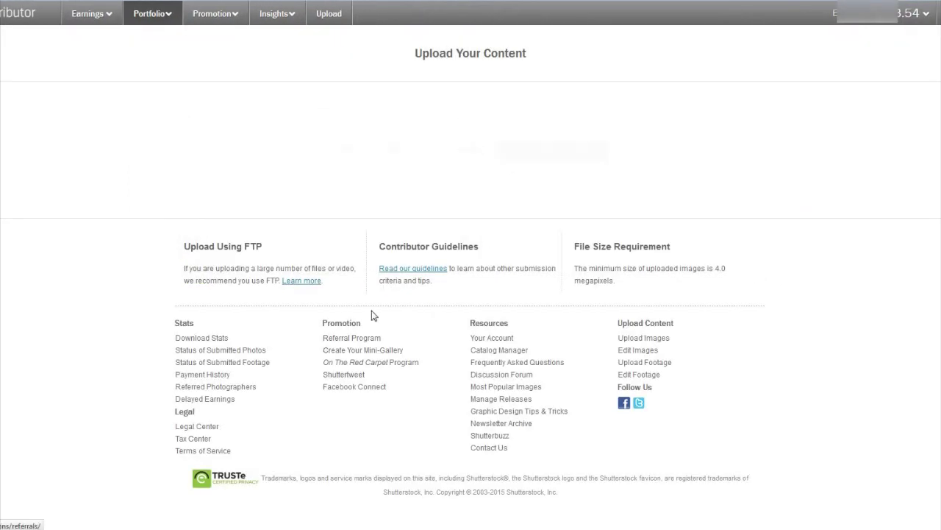
{"action": "left_click", "coordinate": [408, 274]}
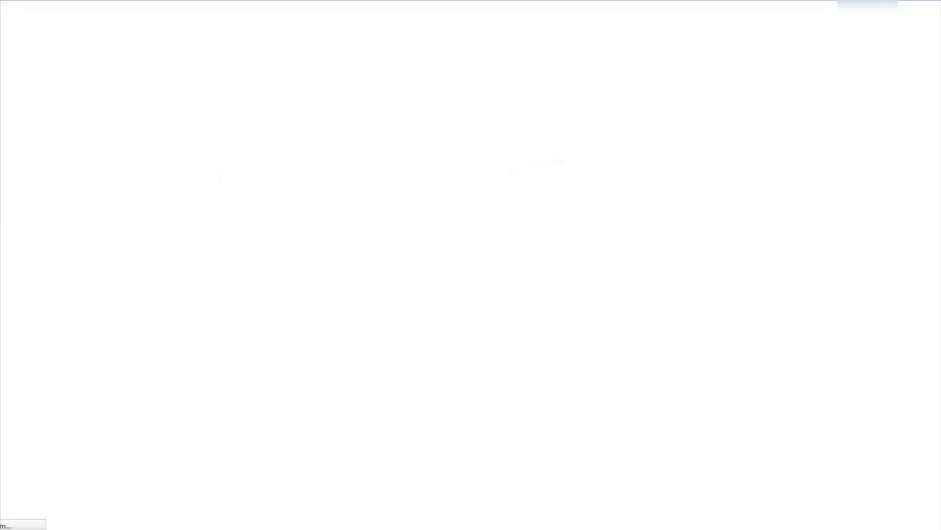
{"action": "left_click_drag", "start_coordinate": [383, 122], "coordinate": [407, 124]}
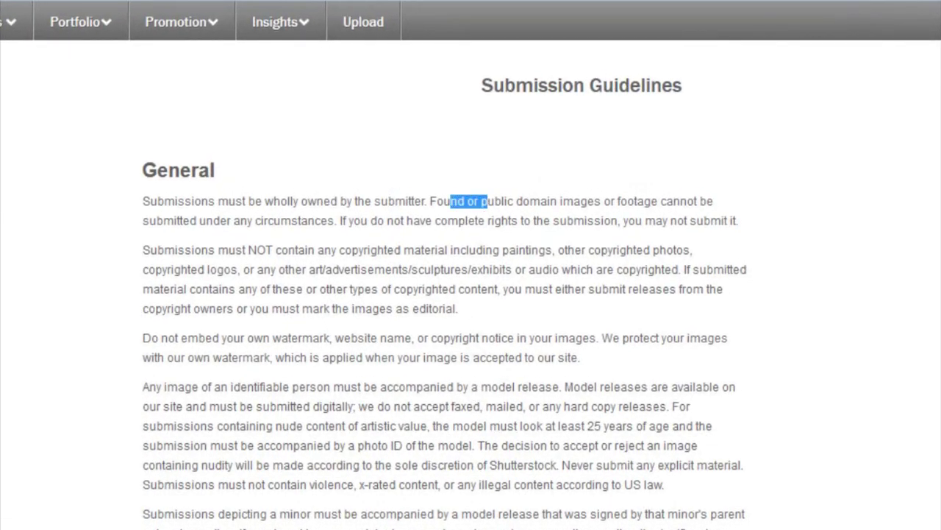
{"action": "scroll", "coordinate": [471, 265], "scroll_direction": "down", "scroll_amount": 6}
{"action": "scroll", "coordinate": [470, 265], "scroll_direction": "down", "scroll_amount": 12}
{"action": "scroll", "coordinate": [470, 264], "scroll_direction": "down", "scroll_amount": 5}
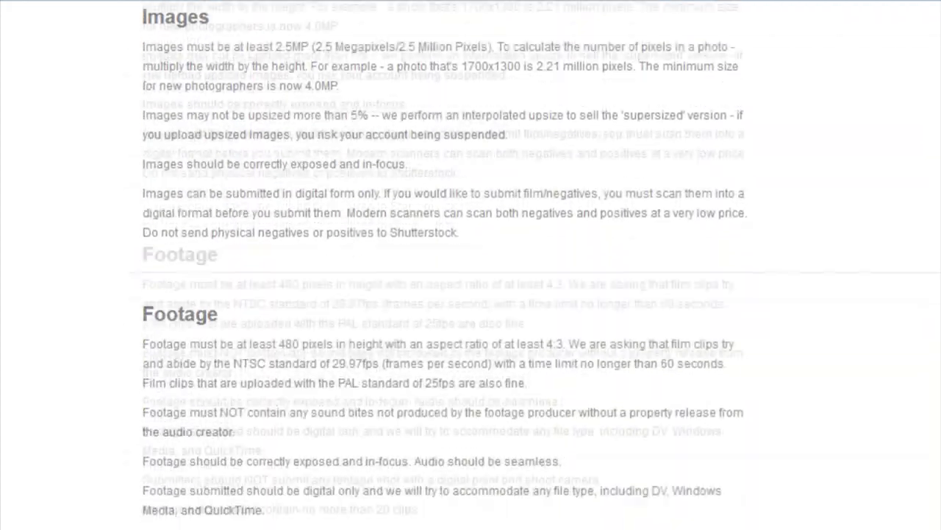
Step: Read the category descriptions and the possible reasons for receiving warnings in the submission guidelines
{"action": "scroll", "coordinate": [470, 265], "scroll_direction": "down", "scroll_amount": 4}
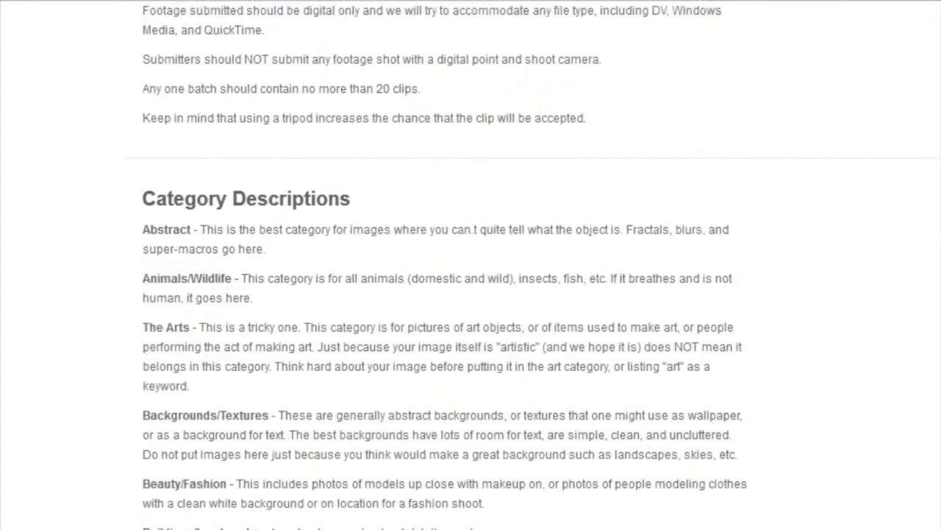
{"action": "scroll", "coordinate": [471, 265], "scroll_direction": "down", "scroll_amount": 19}
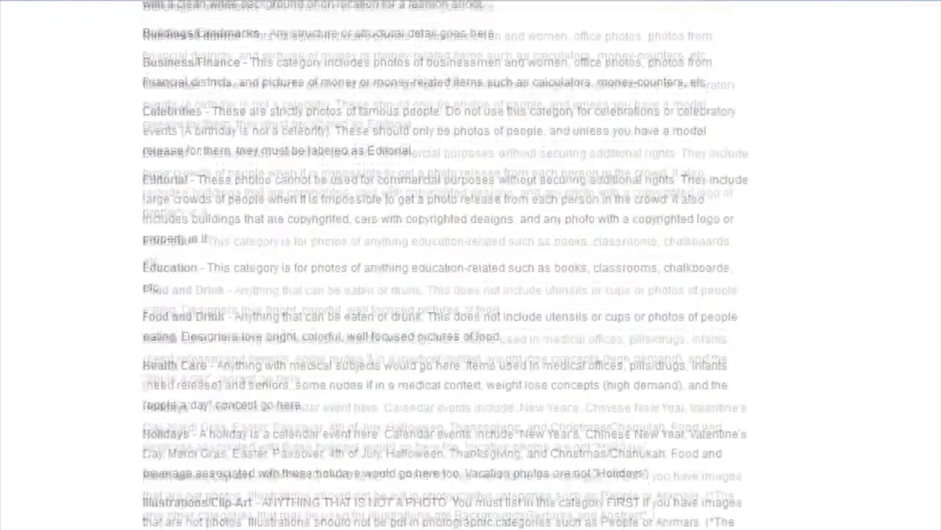
{"action": "scroll", "coordinate": [471, 265], "scroll_direction": "down", "scroll_amount": 3}
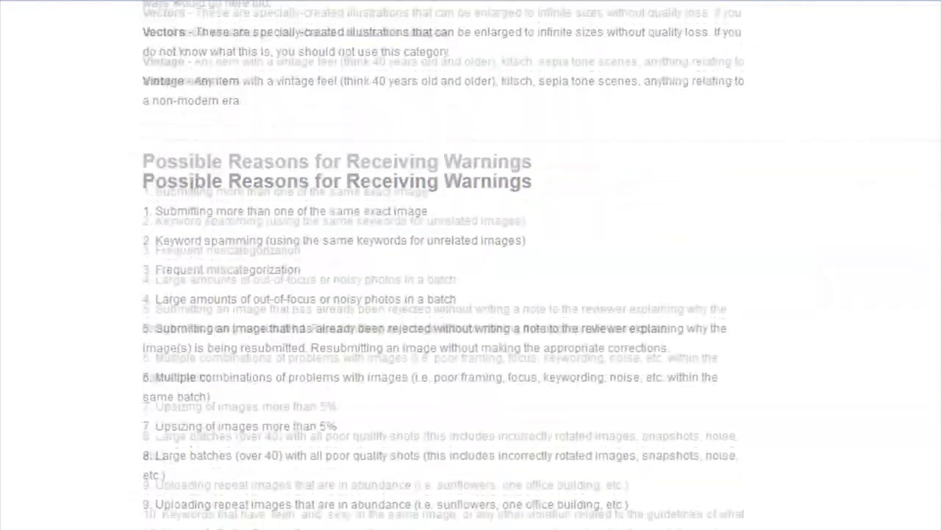
{"action": "left_click_drag", "start_coordinate": [285, 154], "coordinate": [349, 157]}
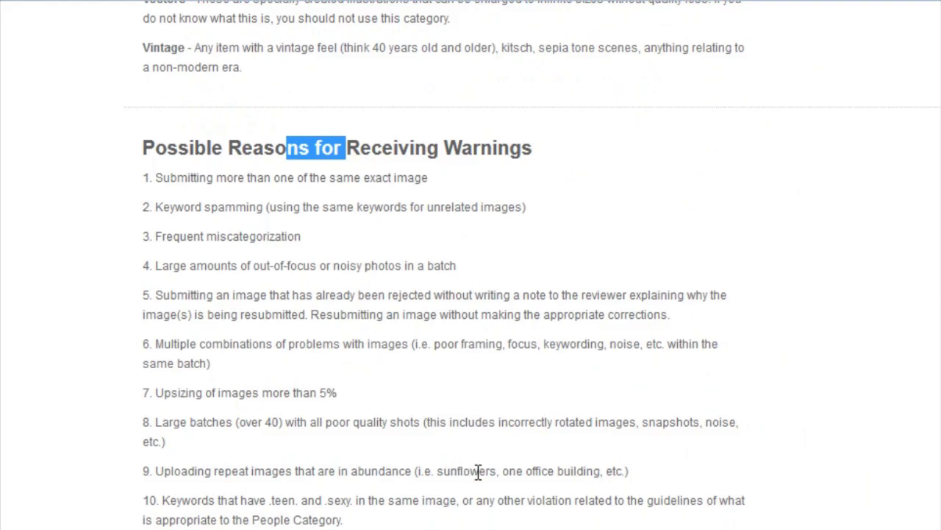
{"action": "scroll", "coordinate": [478, 471], "scroll_direction": "down", "scroll_amount": 2}
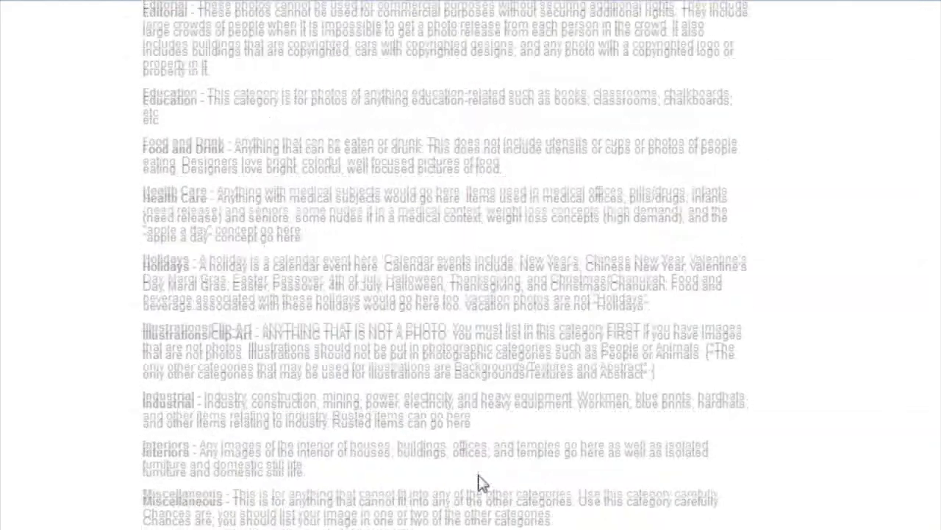
{"action": "scroll", "coordinate": [481, 483], "scroll_direction": "up", "scroll_amount": 5}
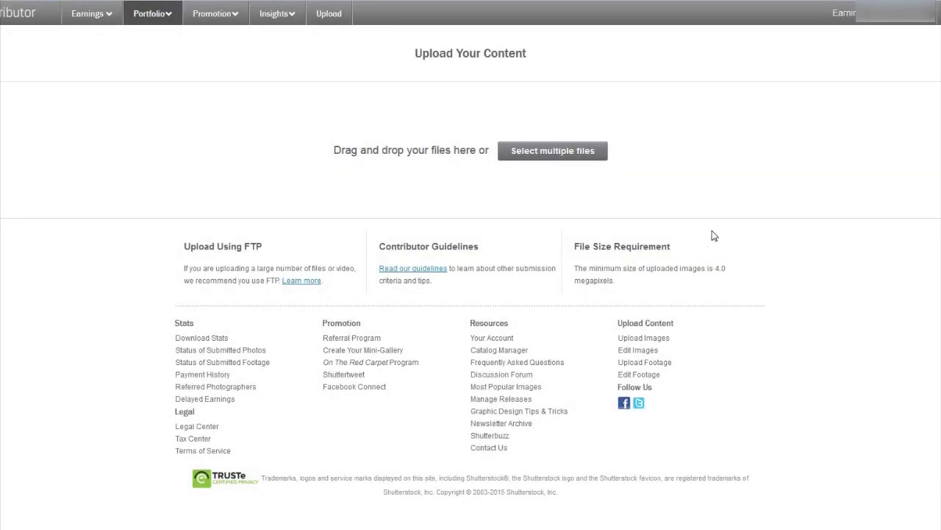
Step: Open the approval status for images and check the number of photos in each batch pending approval
{"action": "left_click", "coordinate": [150, 22]}
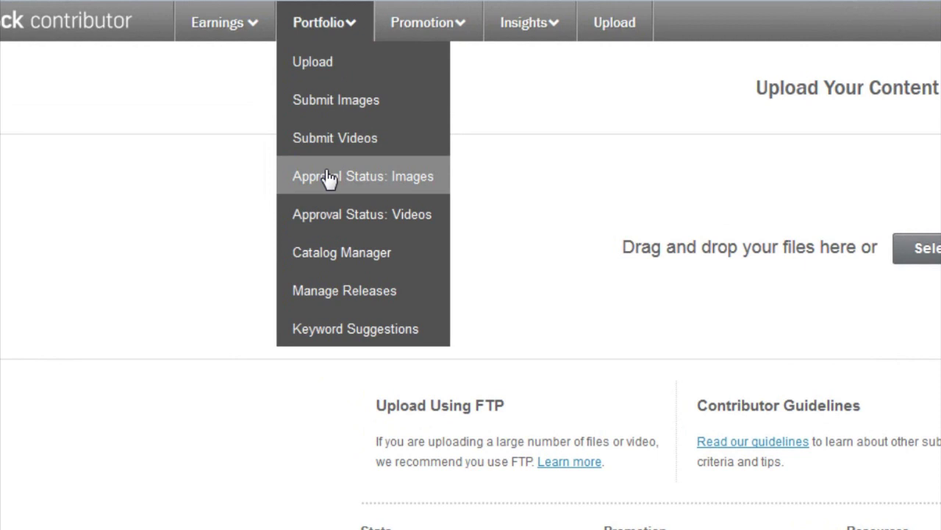
{"action": "left_click", "coordinate": [359, 190]}
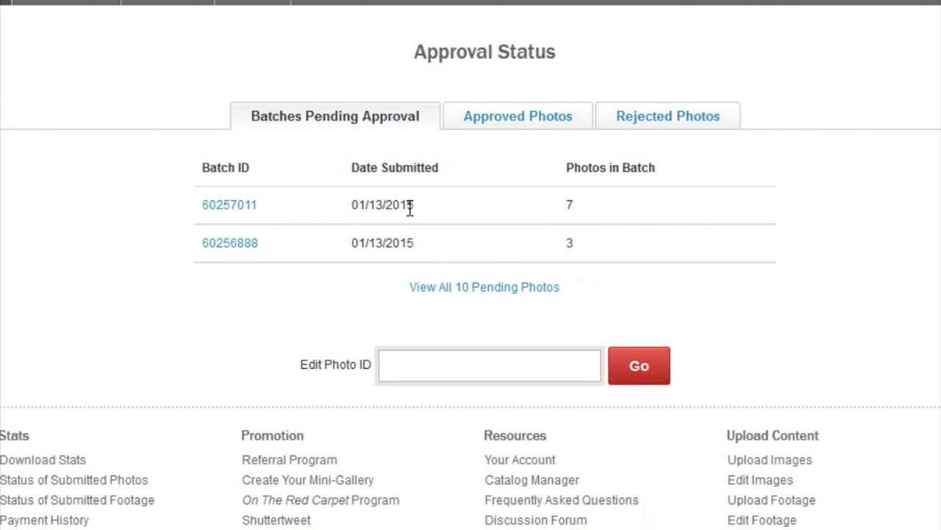
{"action": "left_click_drag", "start_coordinate": [567, 244], "coordinate": [581, 257]}
{"action": "double_click", "coordinate": [567, 209]}
Step: Open the approved photos list and look through its batches from the newest to the oldest
{"action": "right_click", "coordinate": [509, 130]}
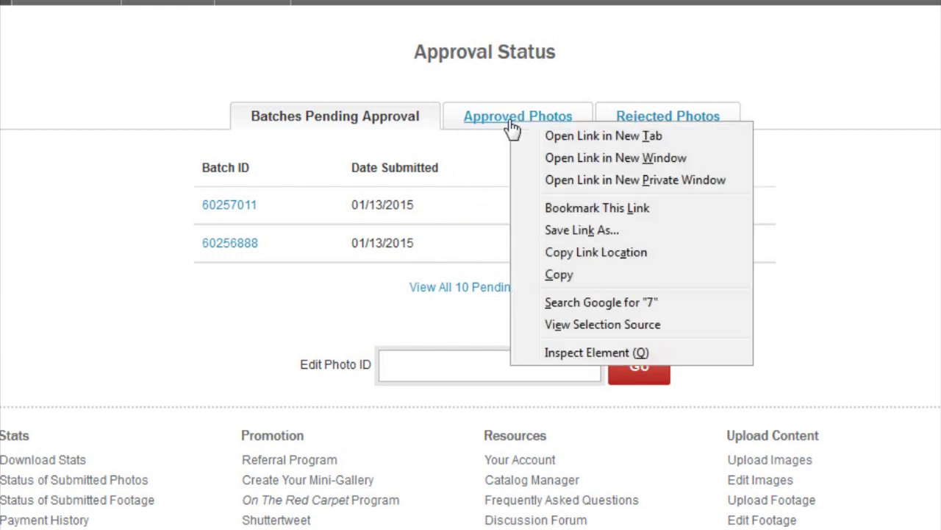
{"action": "left_click", "coordinate": [595, 250]}
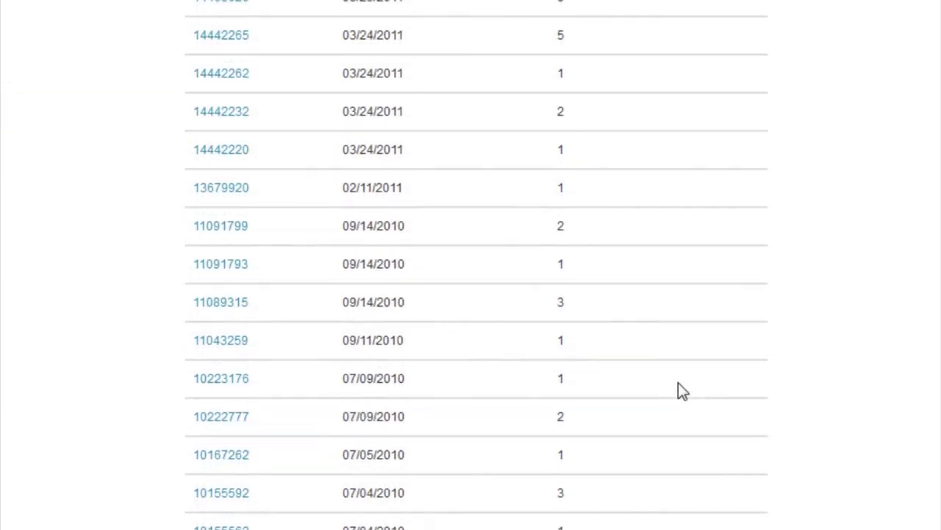
{"action": "scroll", "coordinate": [662, 381], "scroll_direction": "up", "scroll_amount": 6}
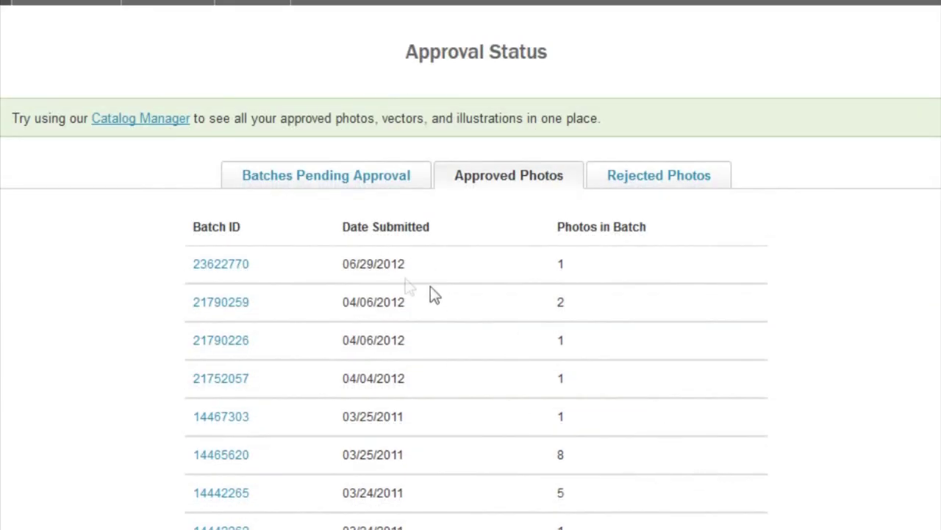
{"action": "scroll", "coordinate": [744, 442], "scroll_direction": "down", "scroll_amount": 5}
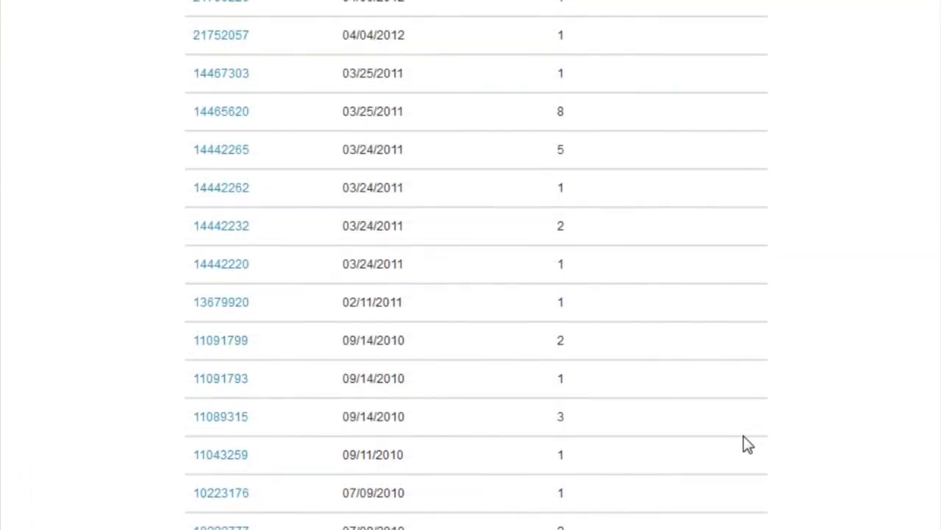
{"action": "scroll", "coordinate": [746, 444], "scroll_direction": "down", "scroll_amount": 10}
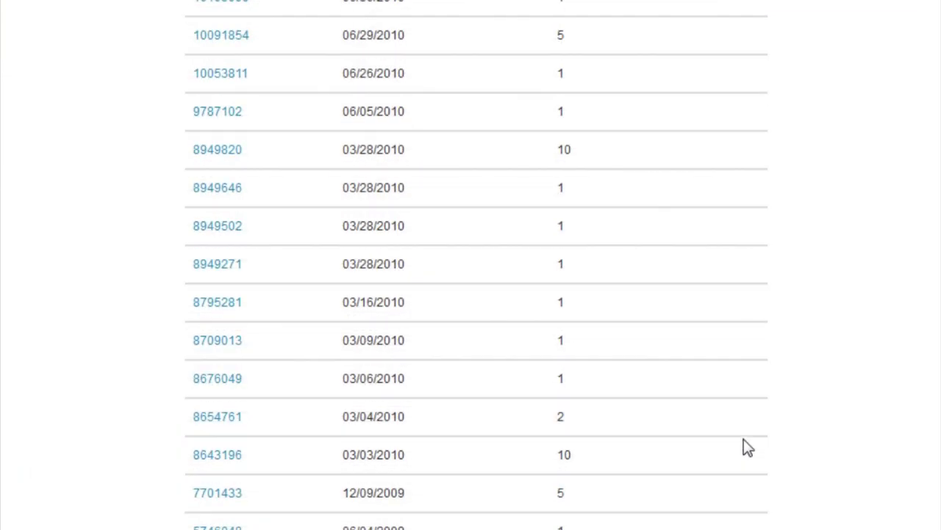
{"action": "scroll", "coordinate": [744, 445], "scroll_direction": "down", "scroll_amount": 10}
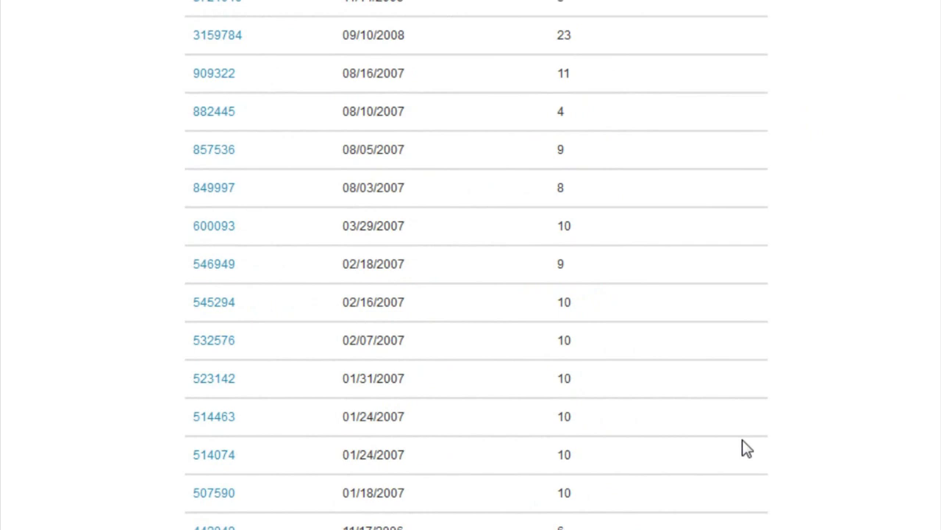
{"action": "scroll", "coordinate": [742, 441], "scroll_direction": "down", "scroll_amount": 20}
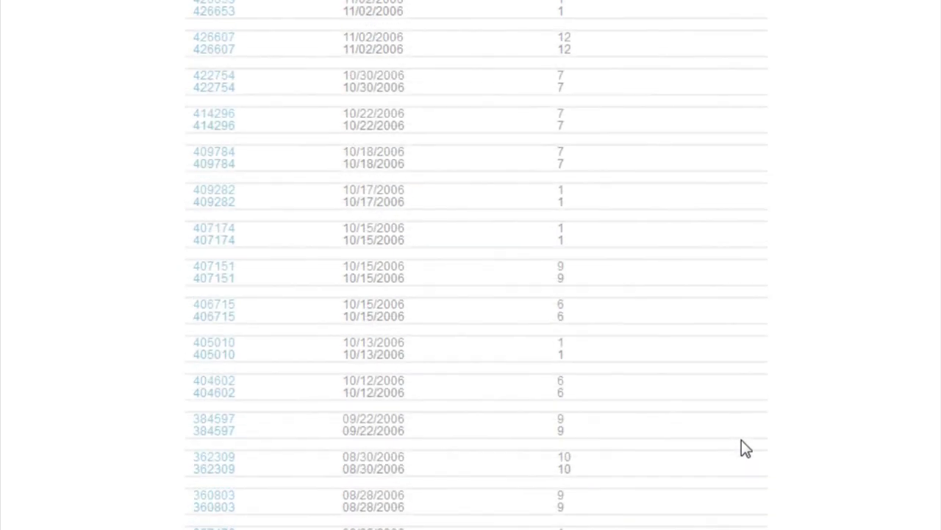
{"action": "scroll", "coordinate": [743, 445], "scroll_direction": "down", "scroll_amount": 20}
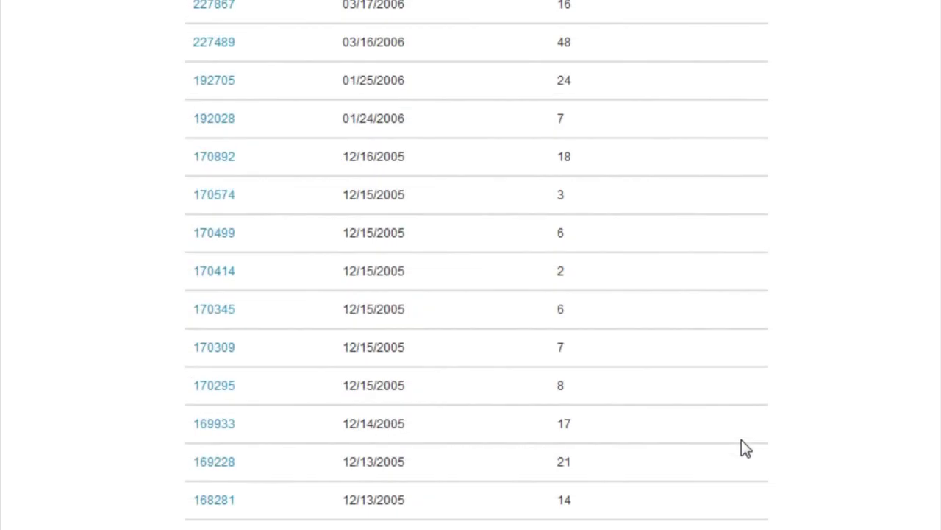
{"action": "scroll", "coordinate": [746, 448], "scroll_direction": "down", "scroll_amount": 5}
{"action": "scroll", "coordinate": [739, 441], "scroll_direction": "up", "scroll_amount": 20}
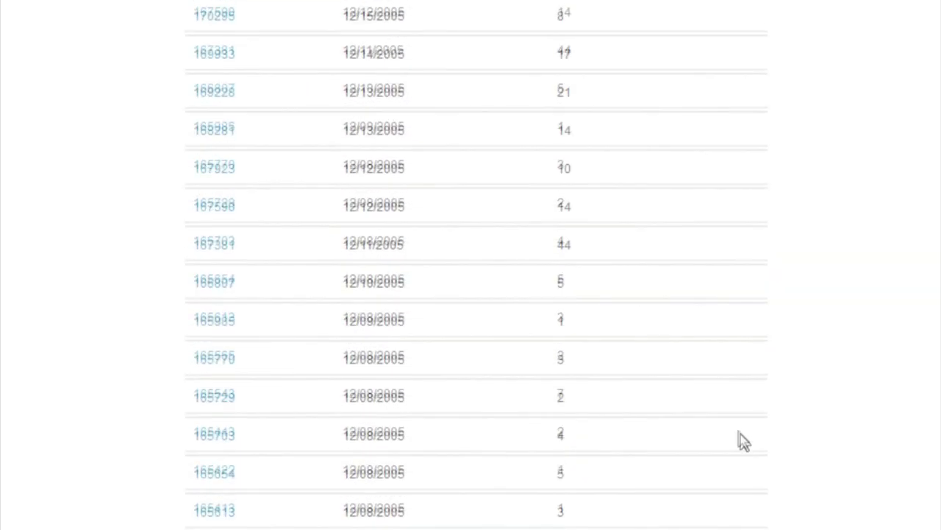
{"action": "scroll", "coordinate": [709, 447], "scroll_direction": "up", "scroll_amount": 15}
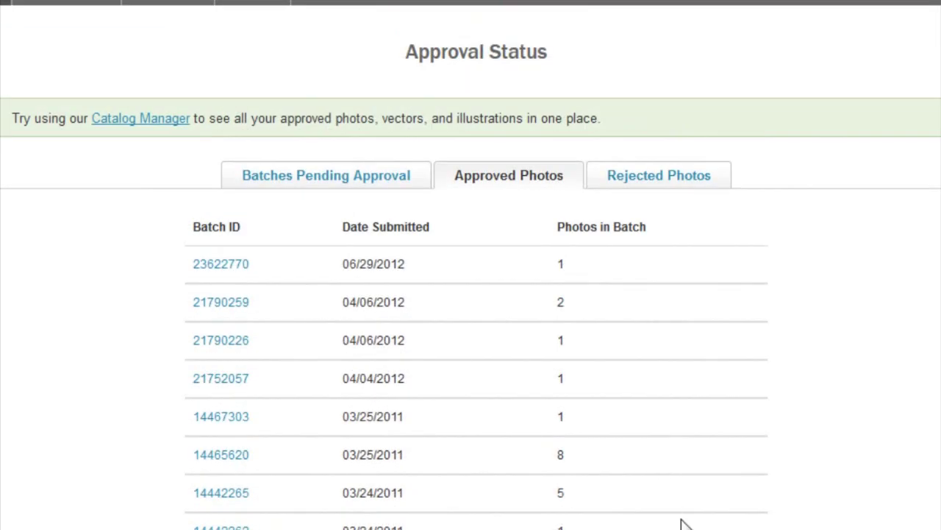
Step: Look through the batches of rejected photos and reopen the approval status page for images
{"action": "left_click", "coordinate": [657, 180]}
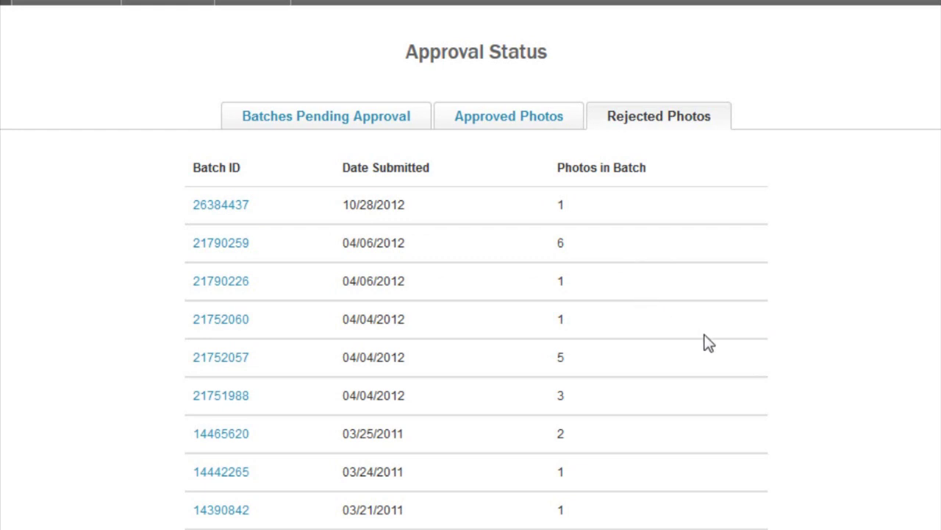
{"action": "scroll", "coordinate": [708, 342], "scroll_direction": "down", "scroll_amount": 14}
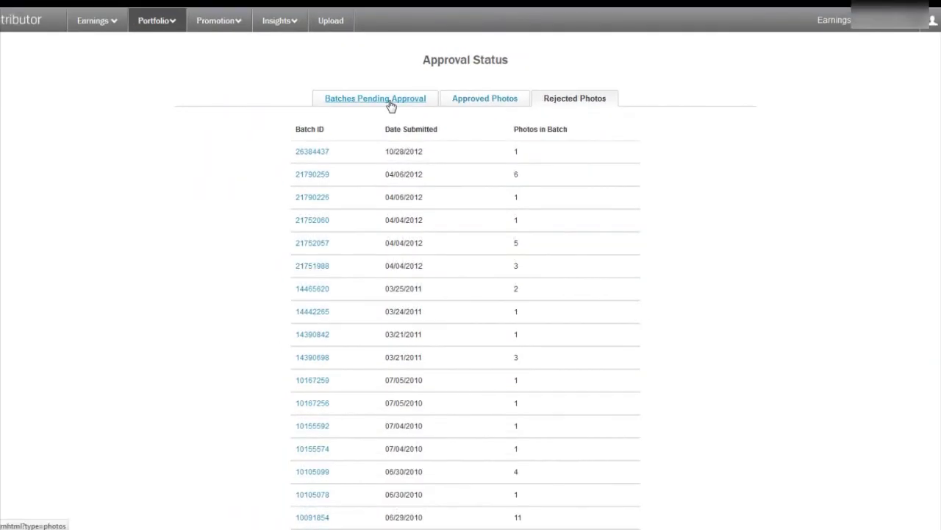
{"action": "mouse_move", "coordinate": [176, 26]}
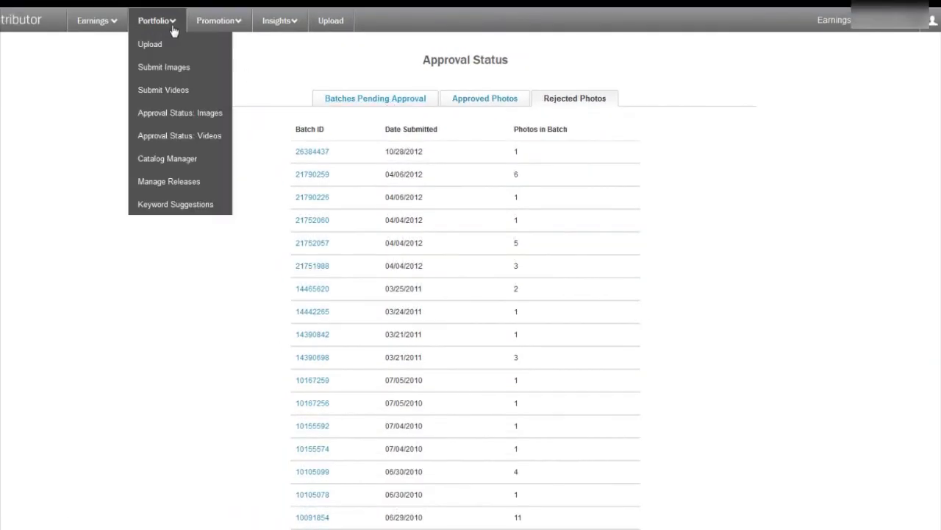
{"action": "left_click", "coordinate": [162, 114]}
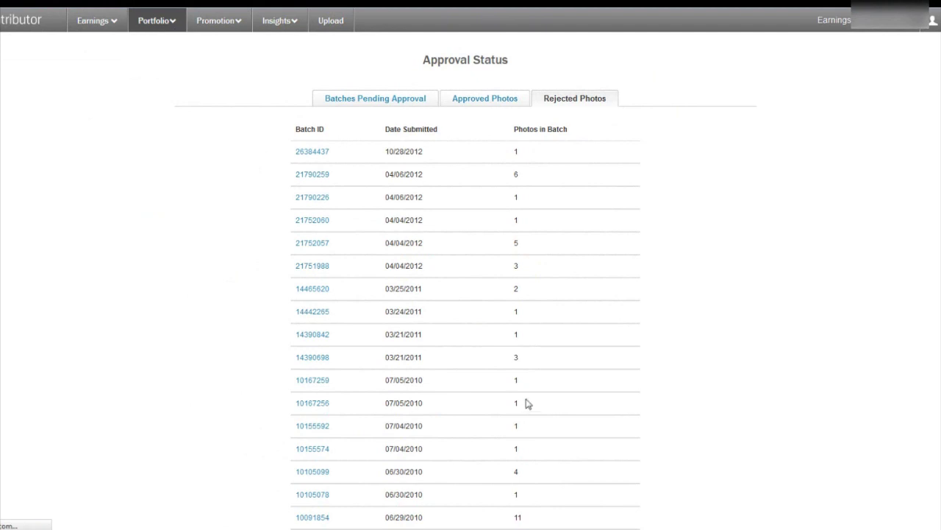